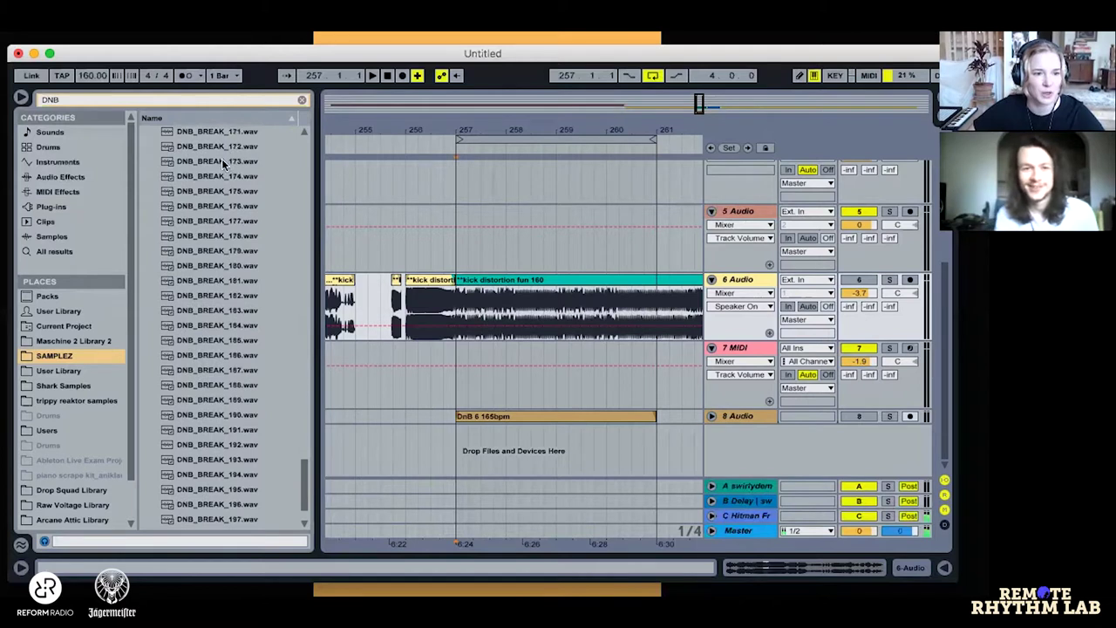
Step: Insert a new audio track below 6 Audio, place DNB_BREAK_173.wav on it at bar 257 and open the clip's sample view
left_click_drag(210, 161, 494, 349)
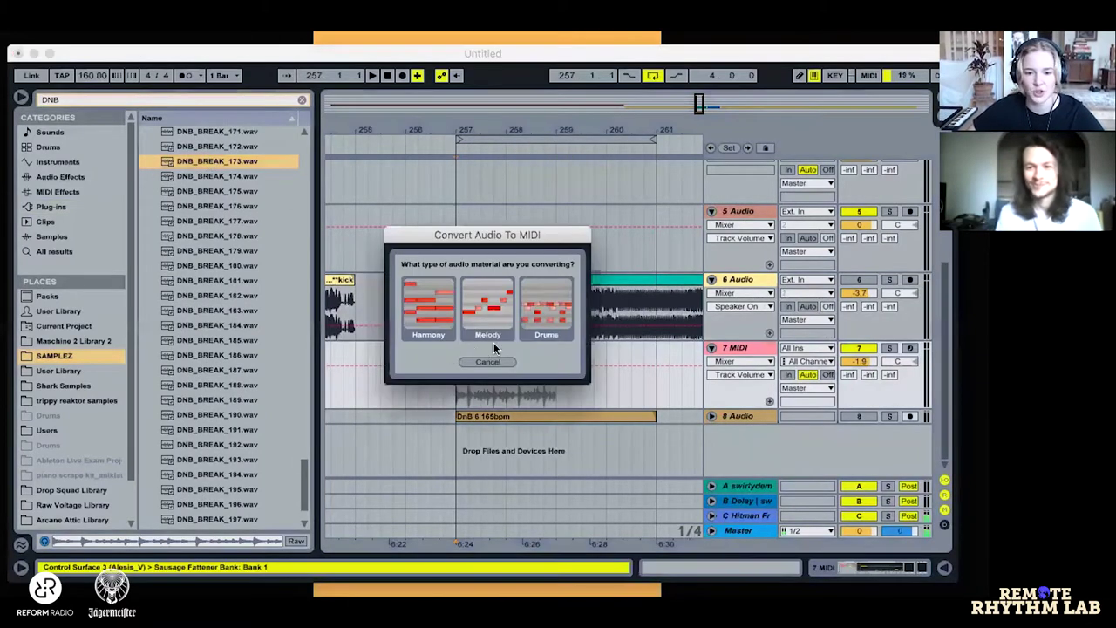
left_click(485, 363)
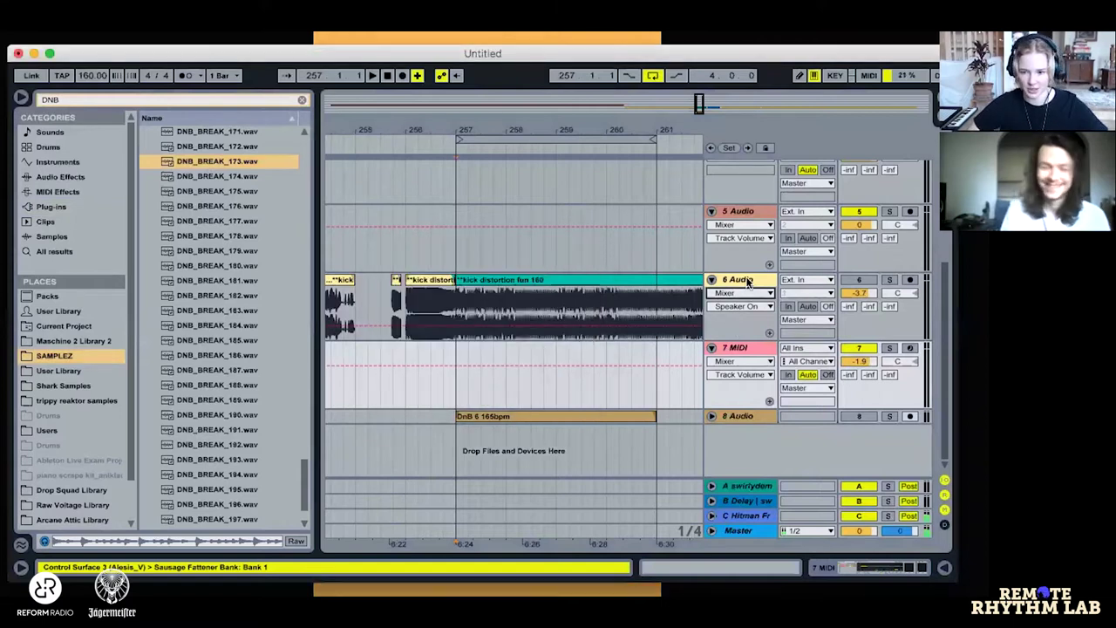
left_click(741, 280)
key("super+t")
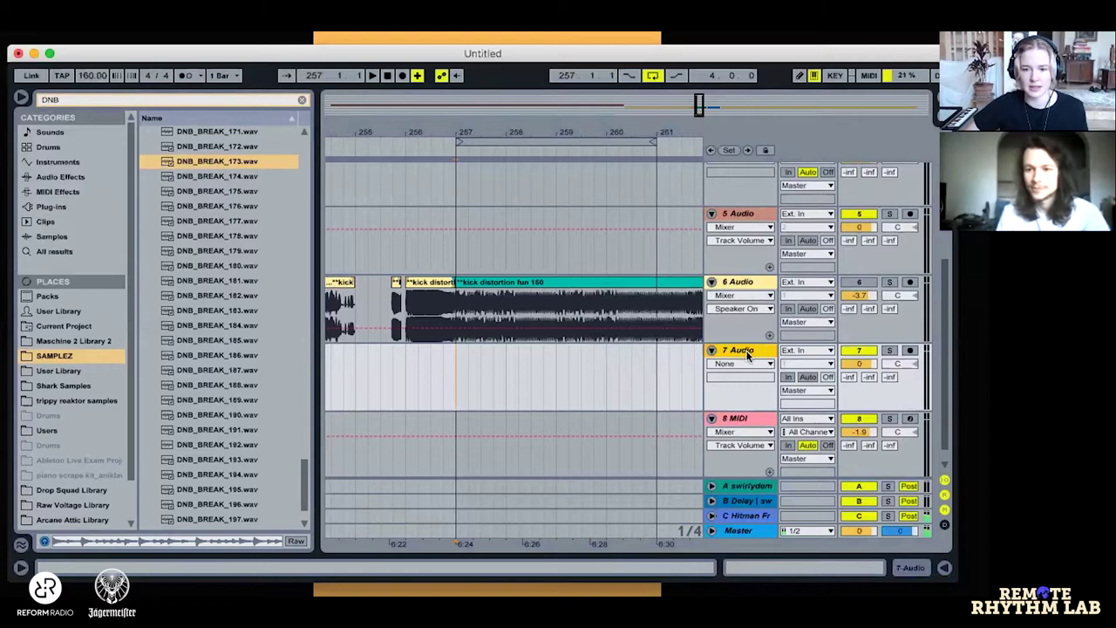
left_click_drag(208, 164, 504, 353)
double_click(503, 352)
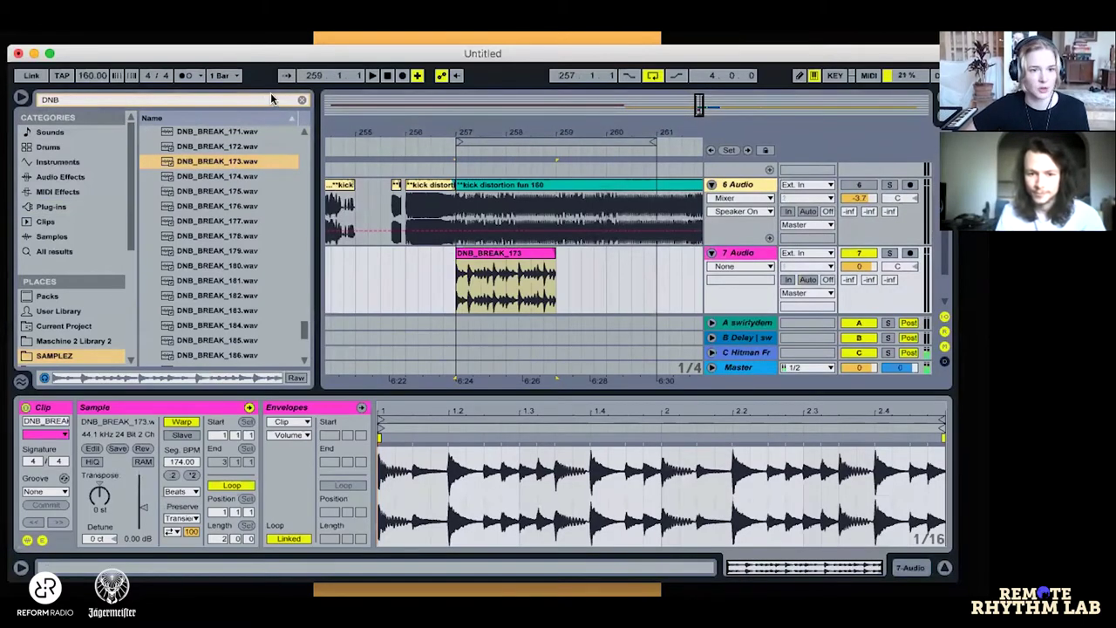
Step: Clear and hide the browser, double the DNB_BREAK_173 clip's segment BPM to 348 and extend the clip to bar 261
left_click(299, 101)
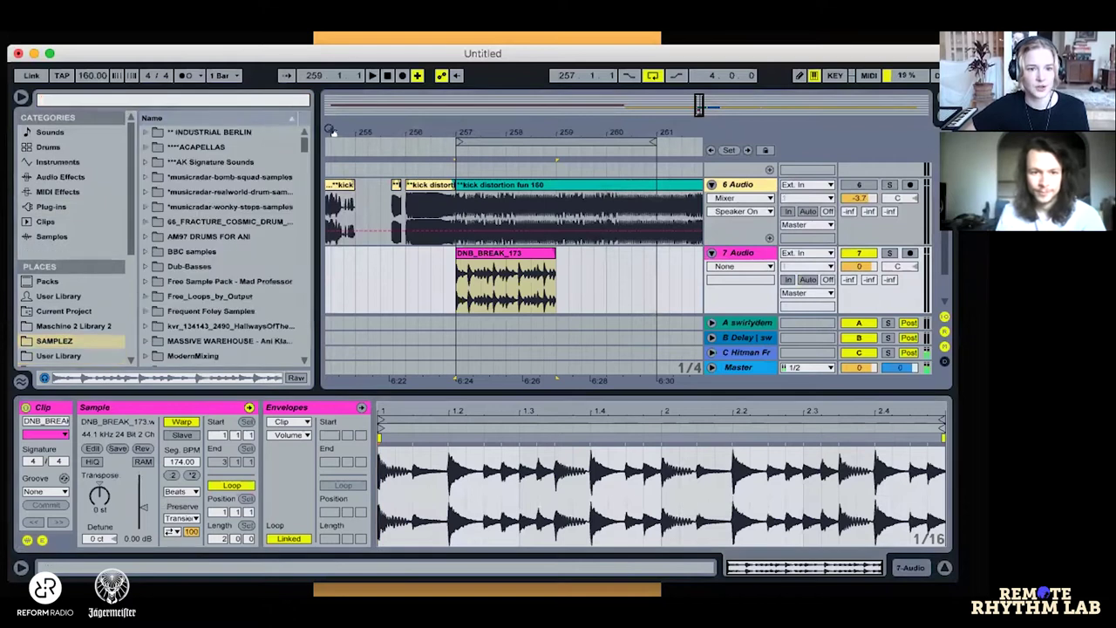
left_click(21, 98)
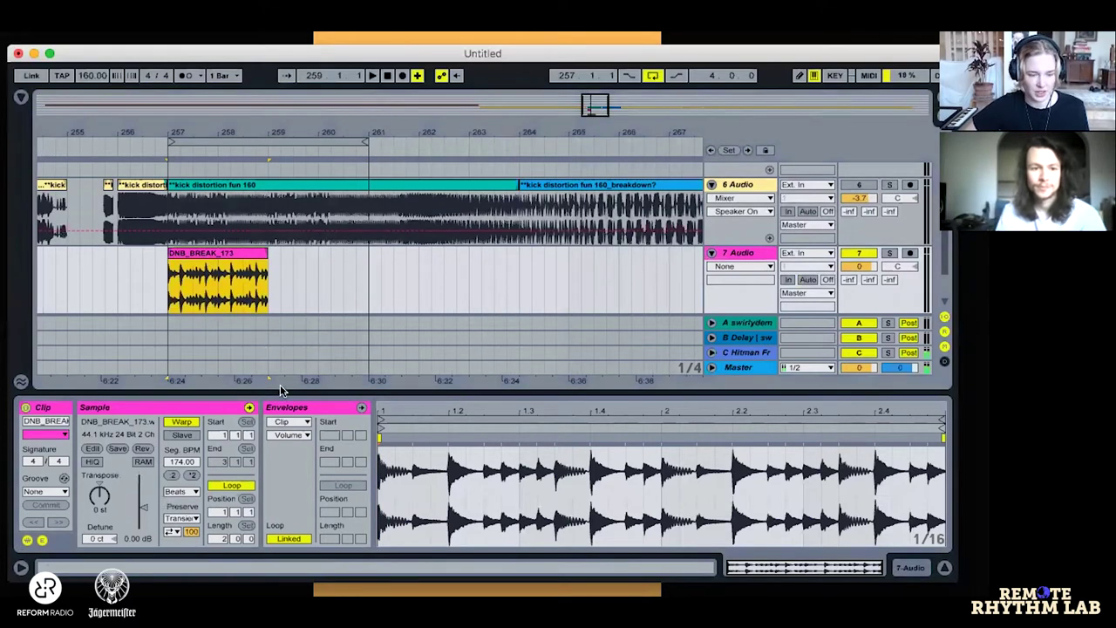
left_click(192, 476)
left_click_drag(267, 256, 369, 255)
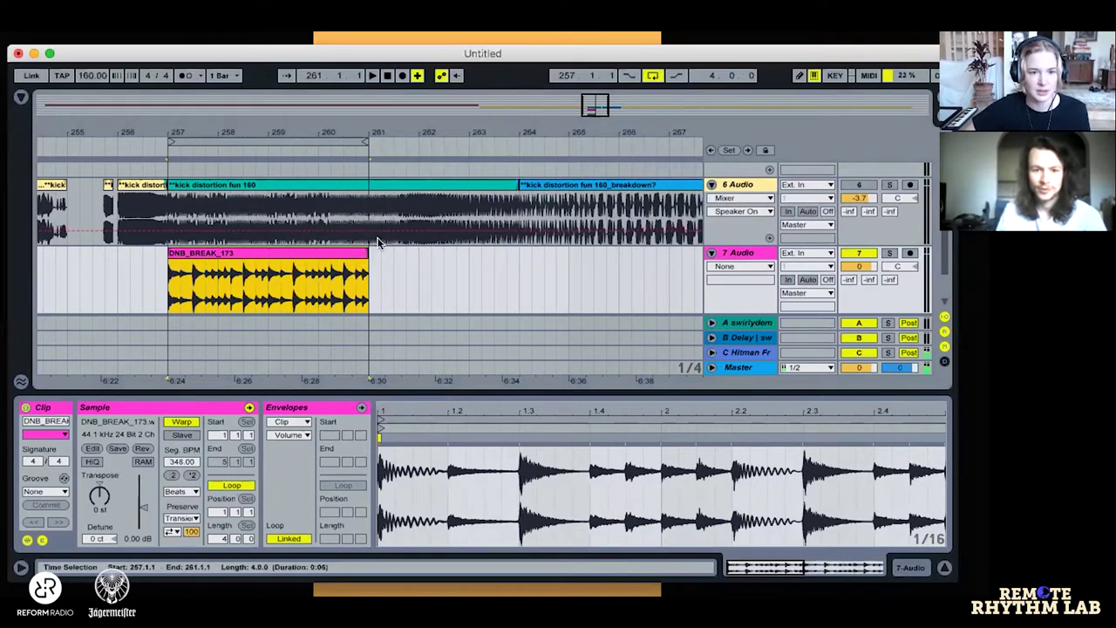
Step: View the full four-bar break in an enlarged sample display, play it and hide the clip view
left_click_drag(593, 110, 589, 112)
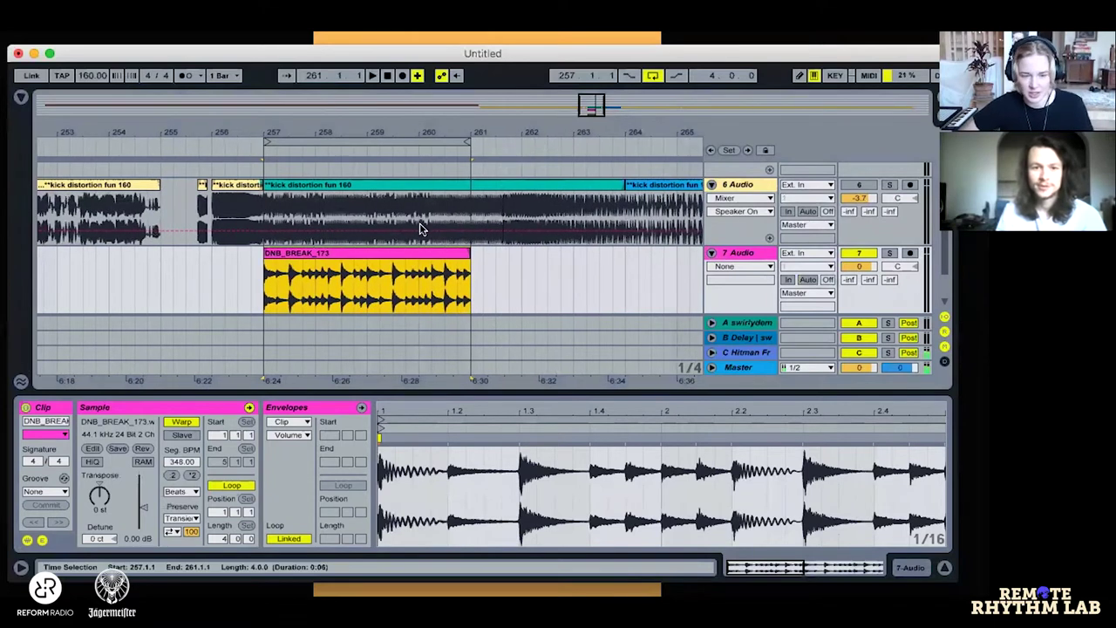
left_click_drag(537, 351, 536, 335)
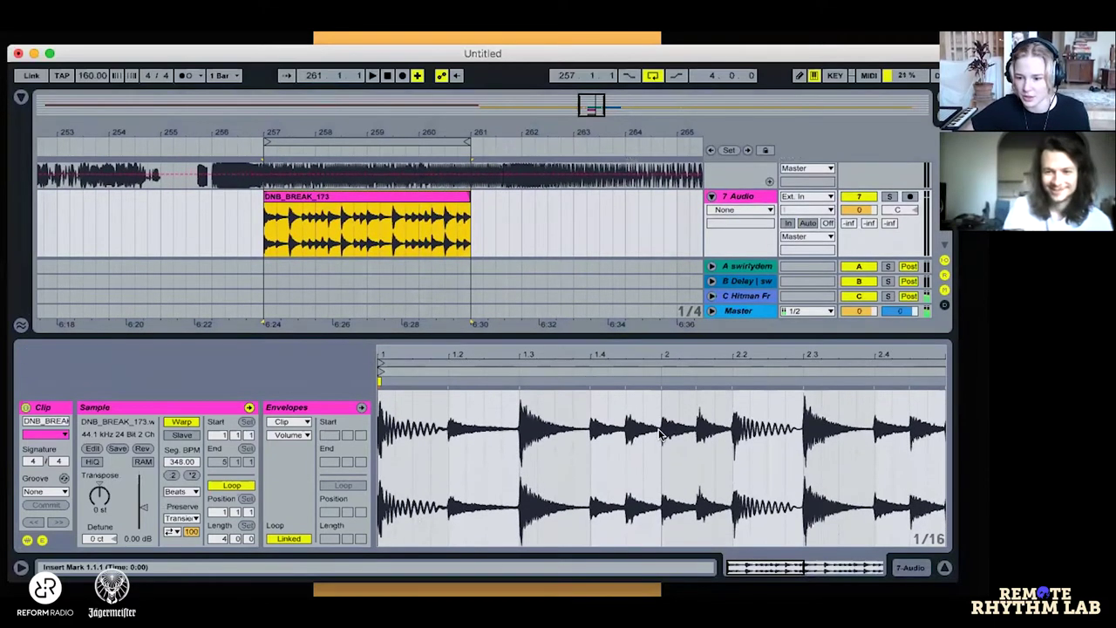
left_click_drag(780, 563, 780, 532)
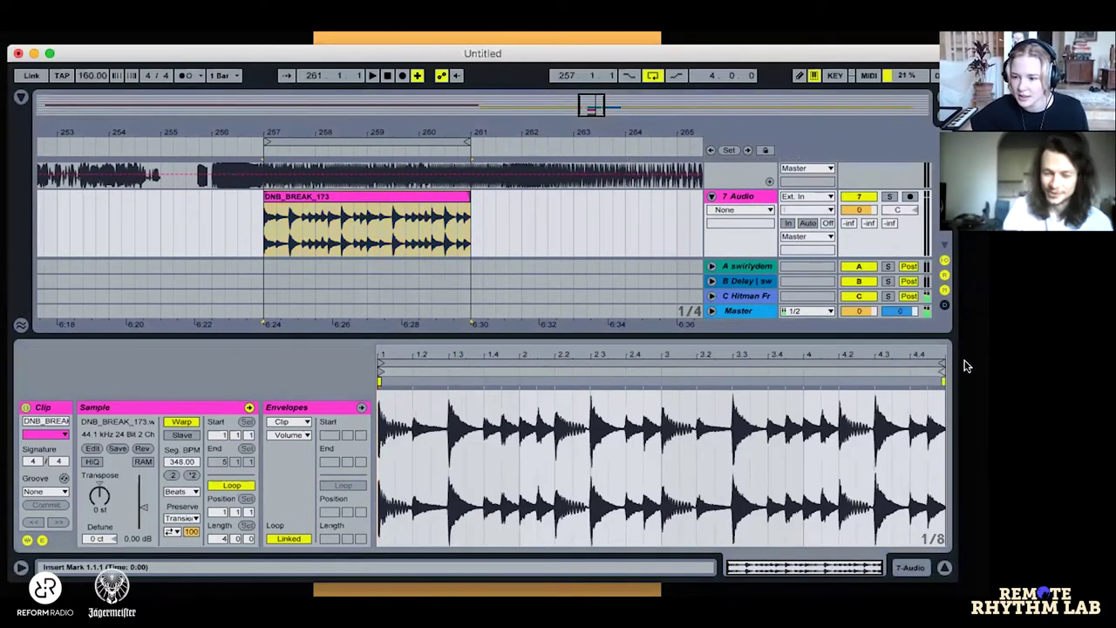
key("space")
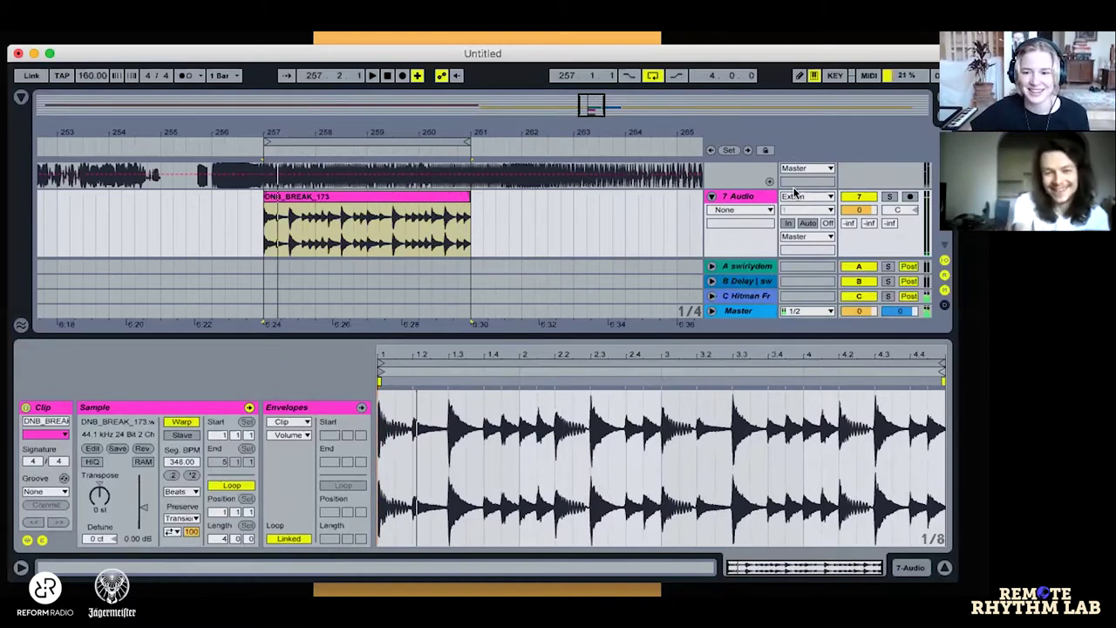
left_click(741, 197)
key("super+alt+l")
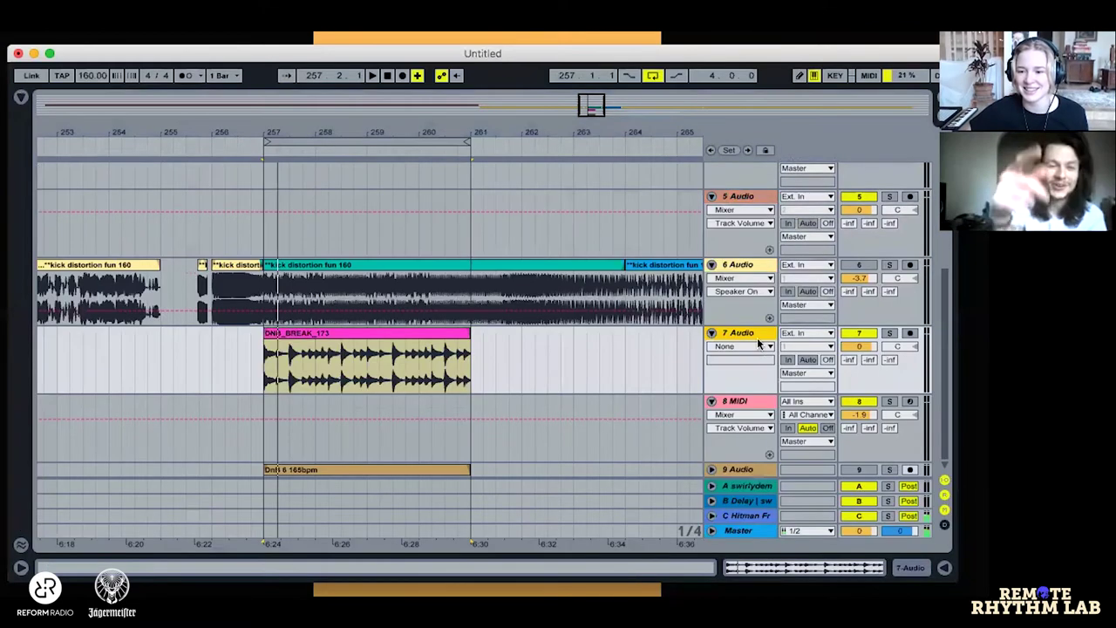
Step: Review the effect devices on the 9 Audio track, including DJMFilter and Reaktor 6 MFX, and hide the device view
double_click(738, 470)
left_click(273, 407)
left_click(77, 408)
right_click(409, 408)
key("Escape")
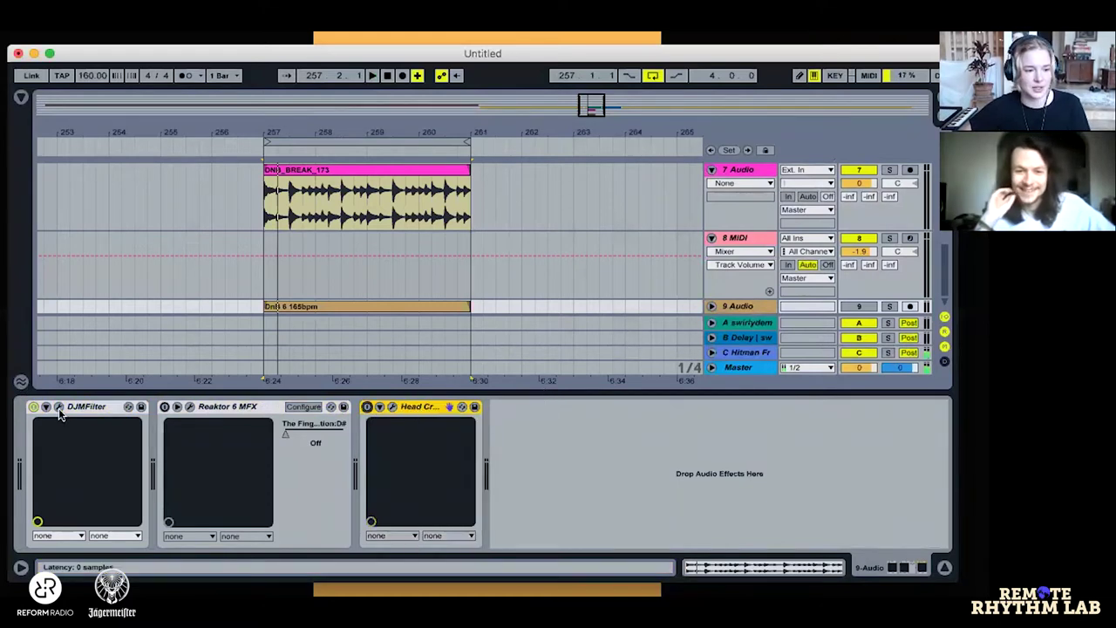
left_click_drag(566, 393, 594, 576)
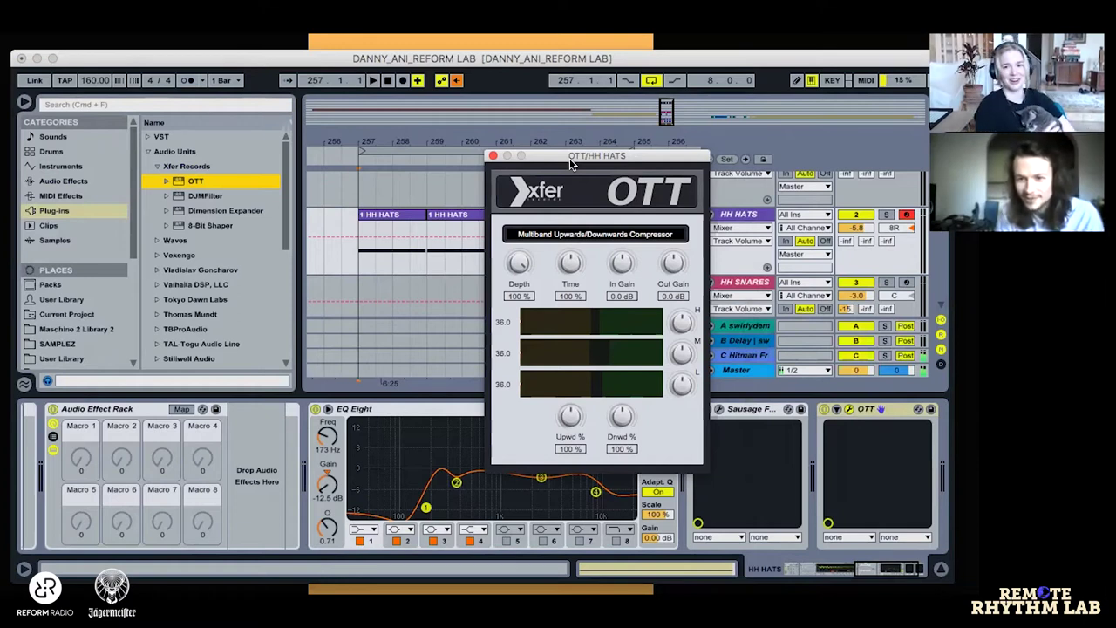
Step: Play the HH HATS track soloed, set OTT's In Gain to 10 dB and Depth to 70 %, and adjust its band gains
scroll(436, 220, "up", 1)
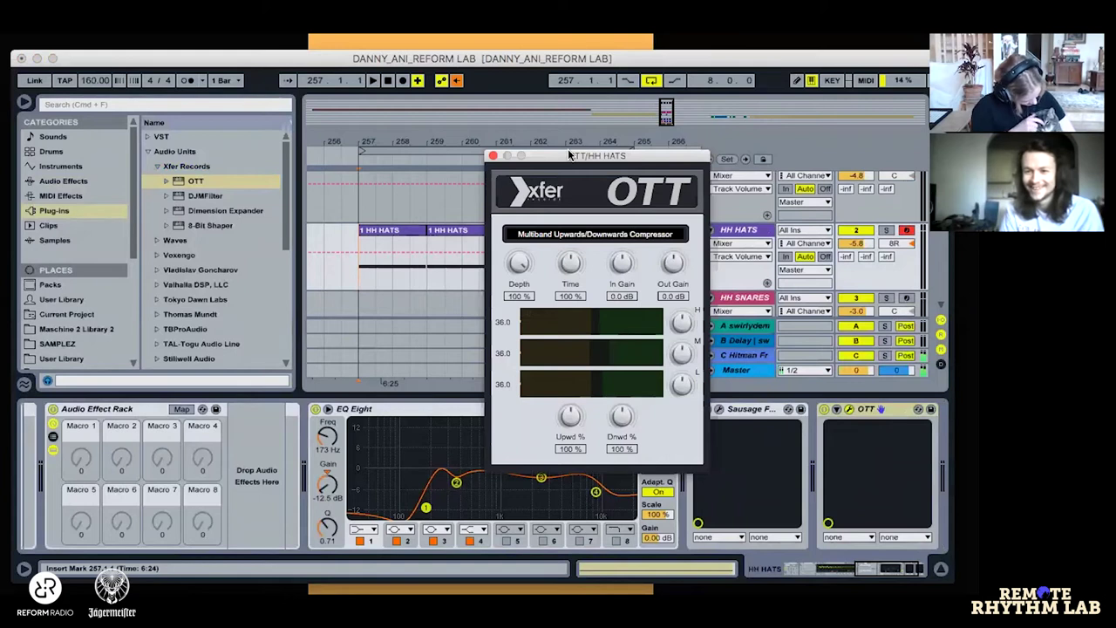
left_click_drag(609, 160, 587, 169)
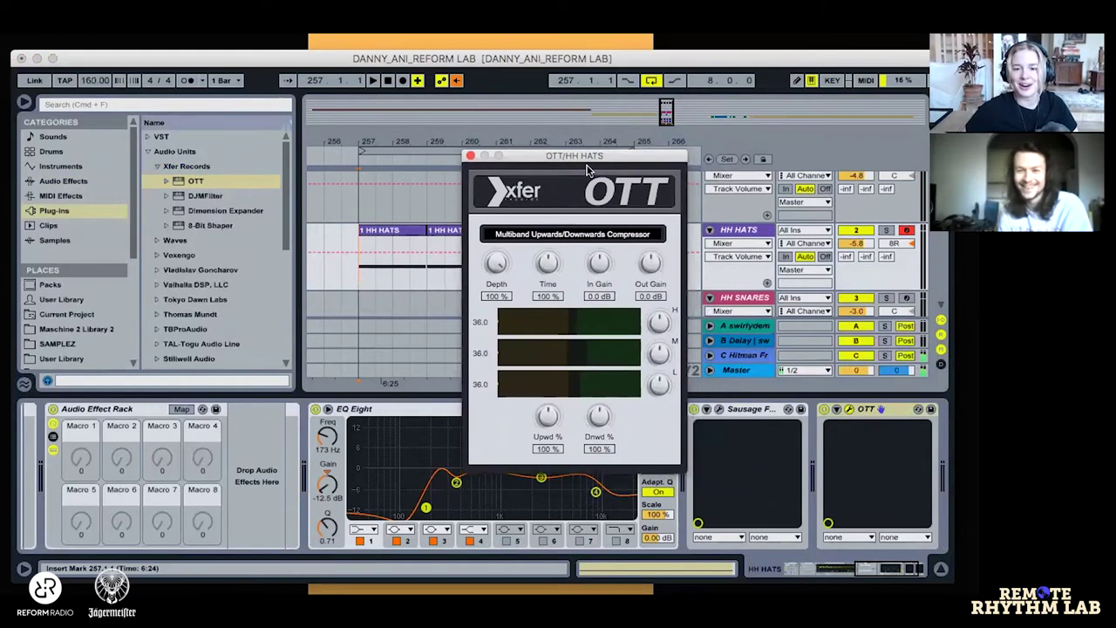
key("space")
left_click_drag(591, 270, 608, 257)
left_click_drag(659, 322, 657, 363)
left_click_drag(658, 384, 661, 435)
left_click(657, 324)
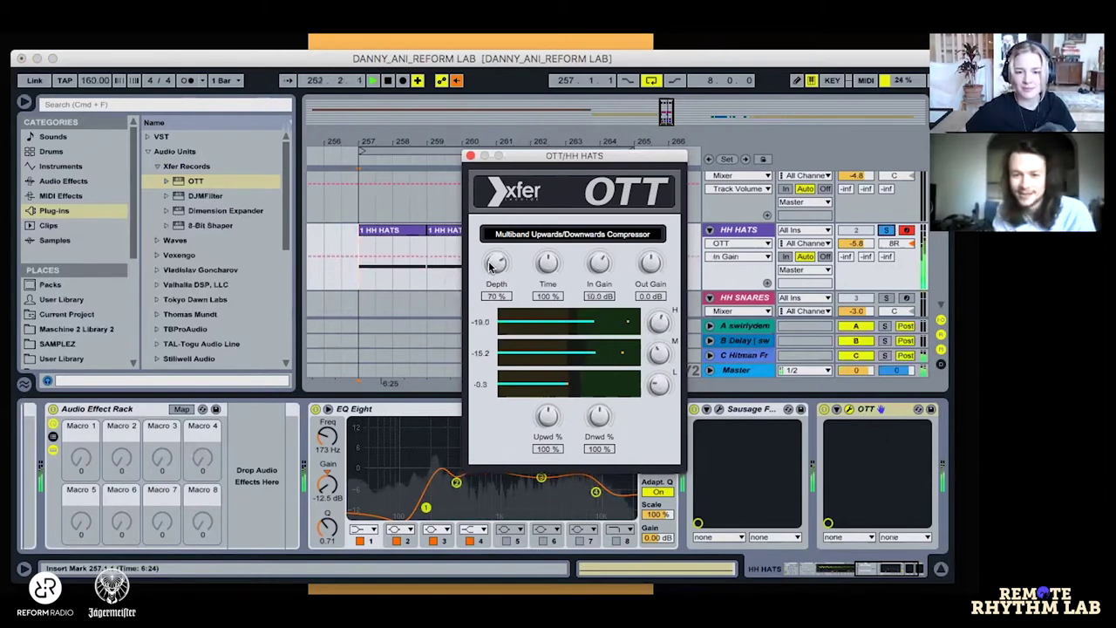
Step: Set OTT to Upwd 43 %, Dnwd 73 %, Depth 70 % and Time 17 %, and unsolo HH HATS with its volume lowered
key("space")
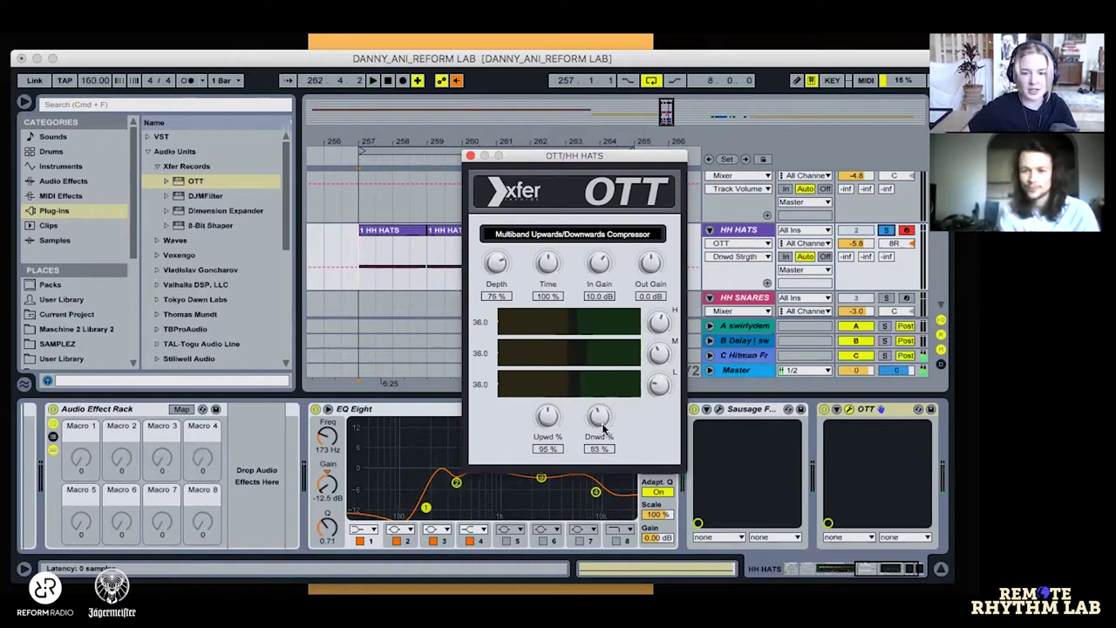
key("space")
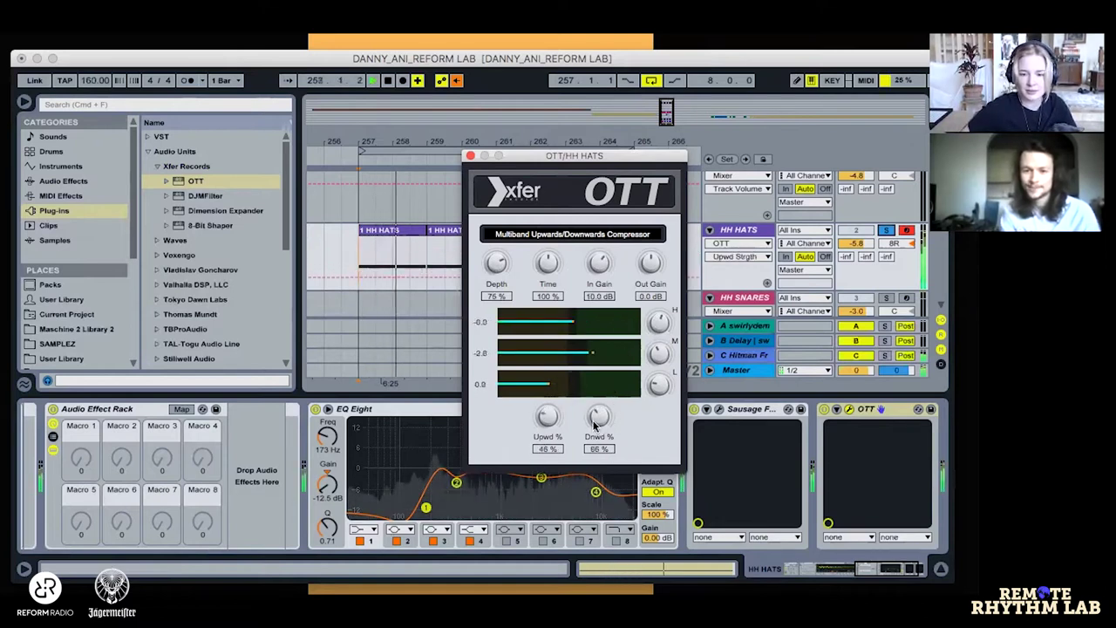
left_click_drag(596, 425, 599, 416)
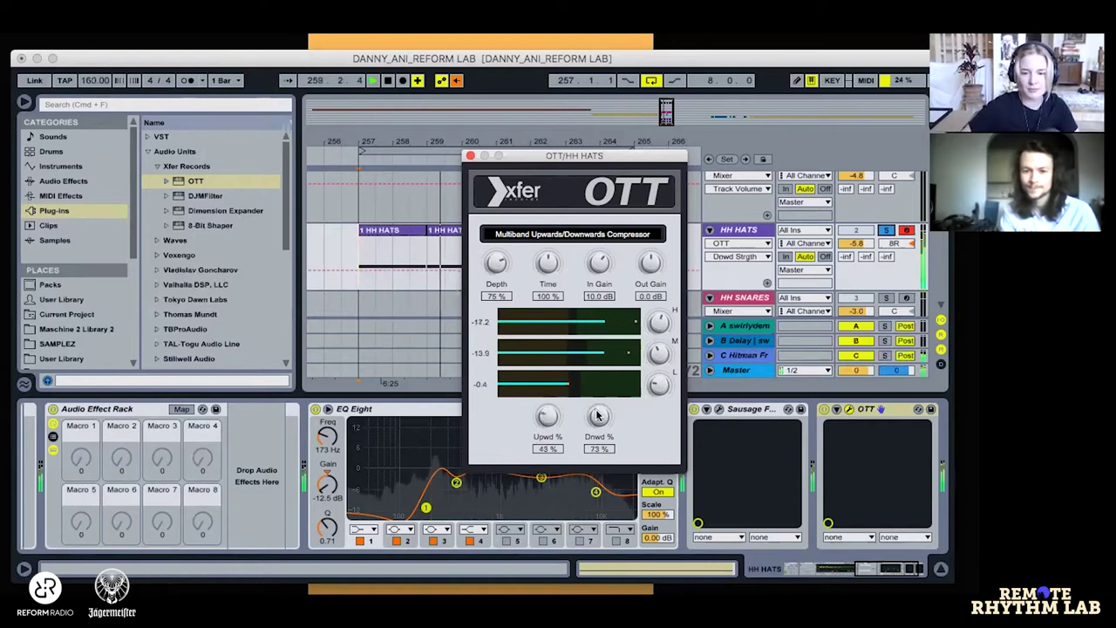
mouse_move(496, 263)
left_mouse_down()
mouse_move(547, 273)
mouse_move(496, 265)
left_mouse_up()
left_click(886, 230)
mouse_move(868, 245)
left_mouse_down()
mouse_move(867, 266)
mouse_move(856, 233)
left_mouse_up()
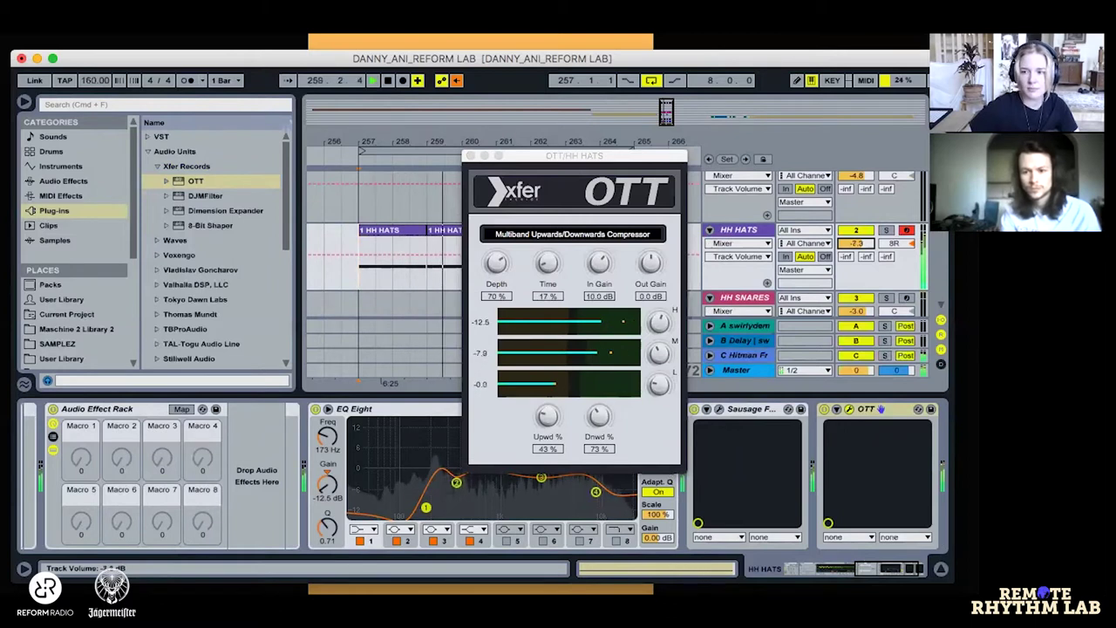
Step: Close OTT, lower HH HATS' volume, and set EQ Eight band 4 to 18.7 kHz at -5.07 dB and band 3 to 3.23 kHz at -3.84 dB
left_click_drag(541, 477, 601, 492)
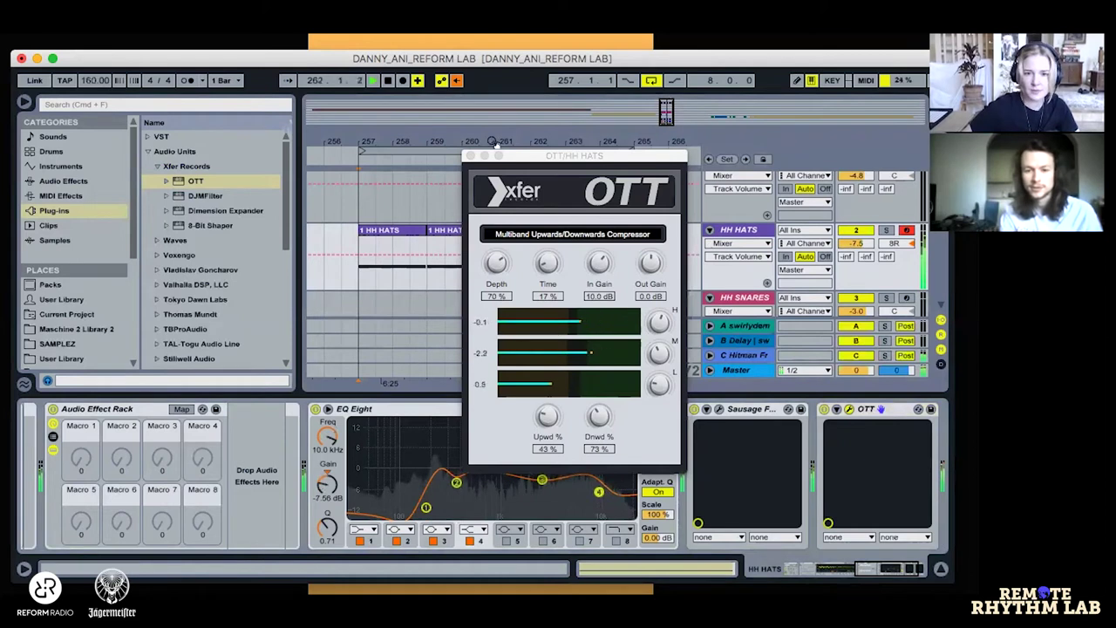
left_click(471, 155)
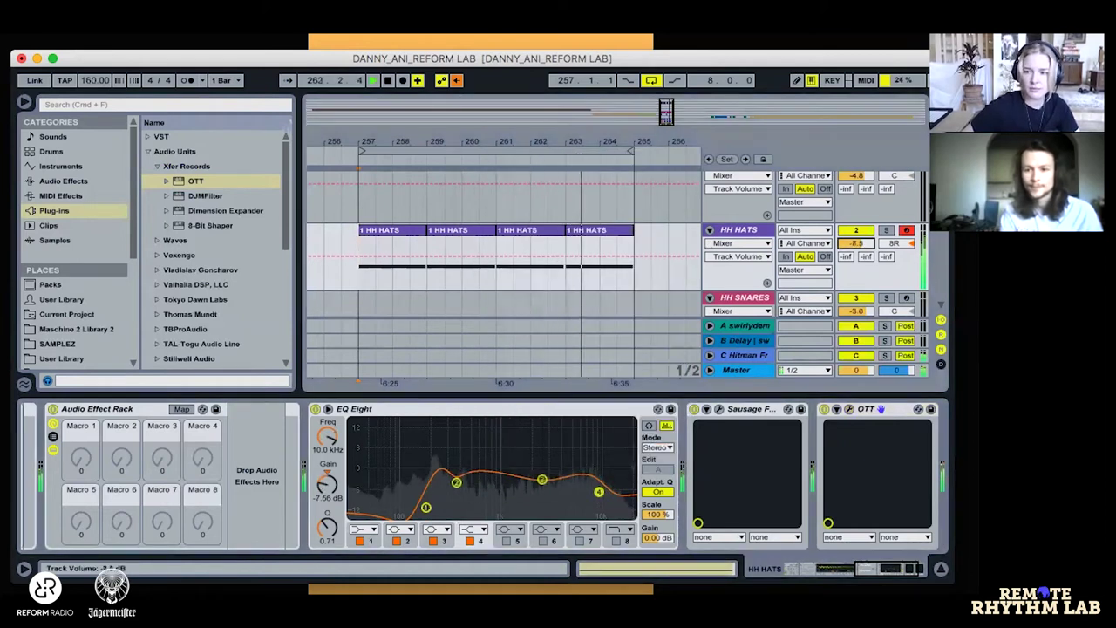
left_click_drag(855, 243, 855, 246)
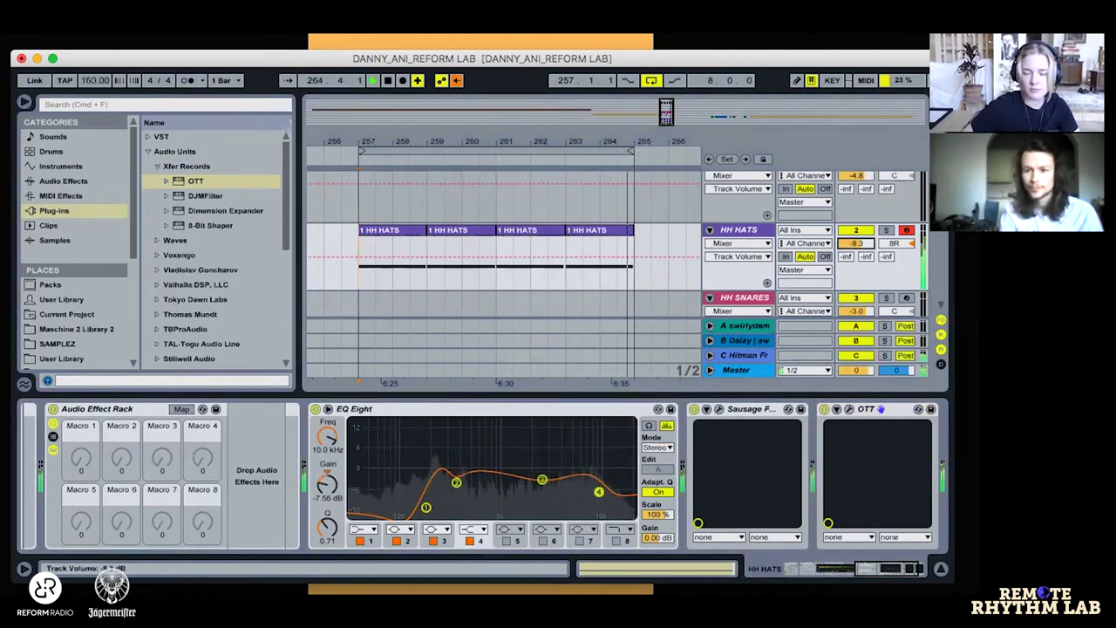
left_click_drag(624, 487, 625, 486)
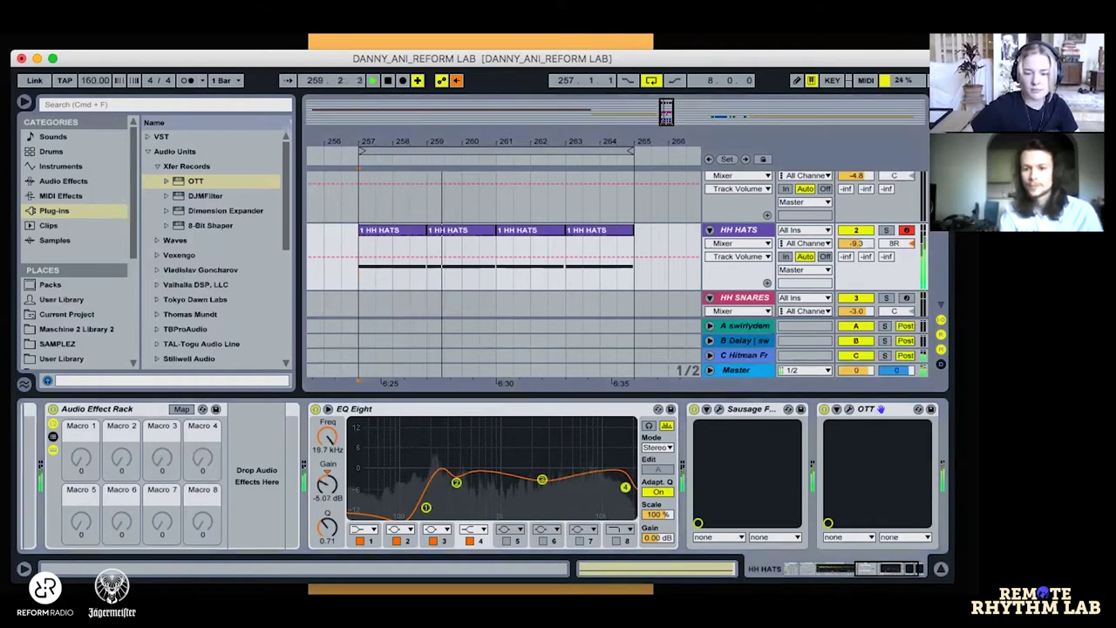
left_click_drag(543, 479, 550, 481)
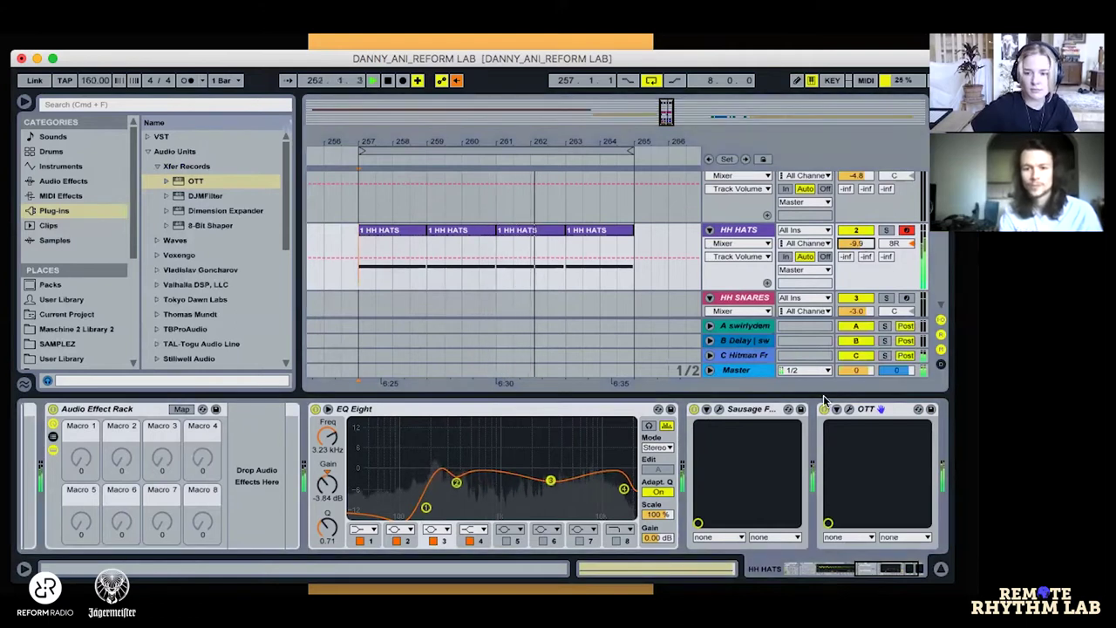
Step: Hide the device view, stop playback and lower the HH HATS track volume to -12.1 dB
left_click(941, 568)
scroll(570, 376, "down", 5)
scroll(567, 366, "down", 1)
scroll(573, 381, "up", 6)
key("space")
left_click_drag(857, 259, 857, 264)
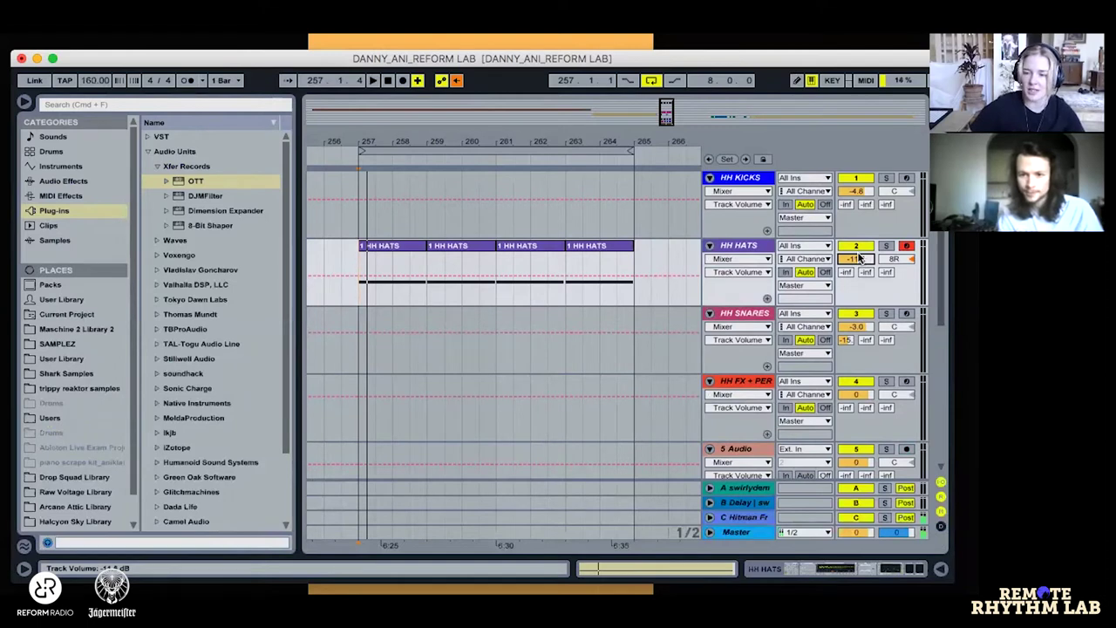
left_click_drag(855, 259, 856, 264)
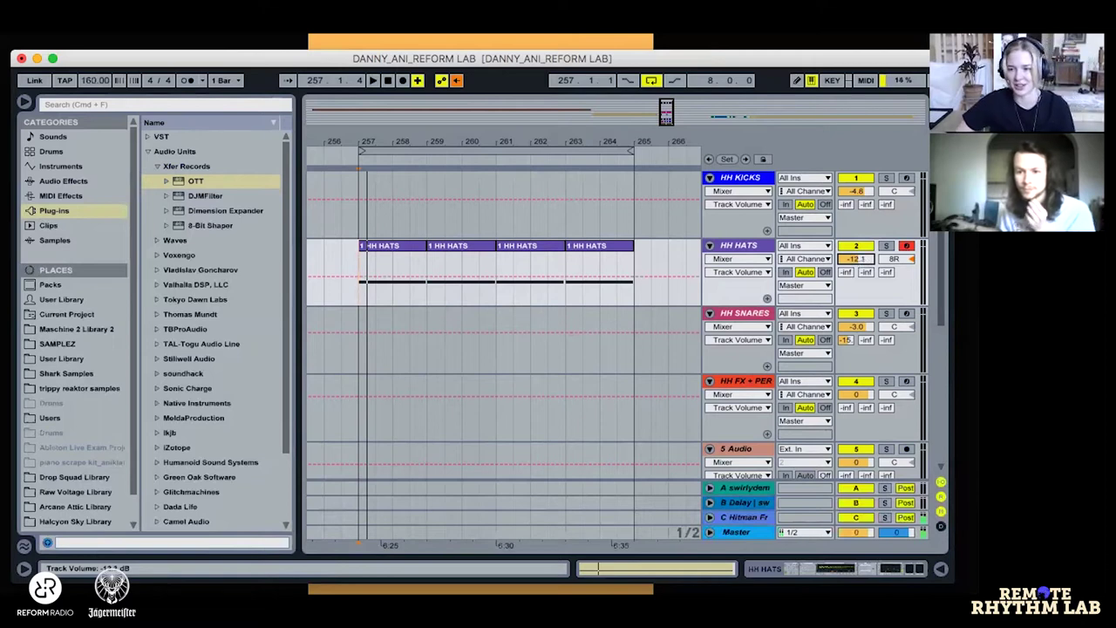
key("space")
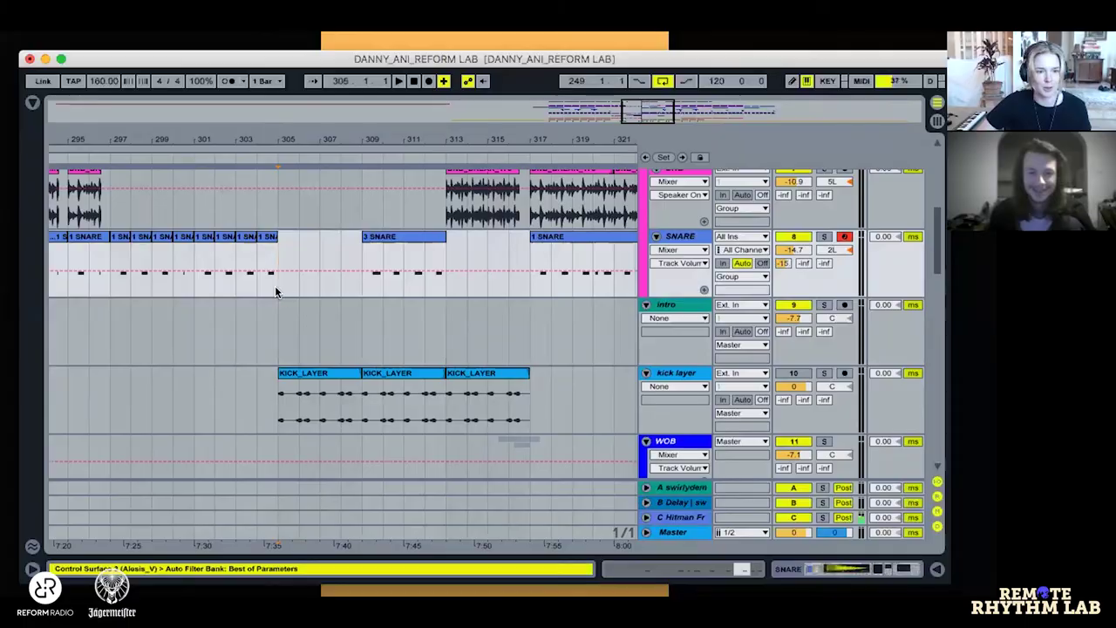
Step: Play the arrangement from bar 309 and set the SNARE track volume to -14.6 dB
key("space")
left_click(361, 281)
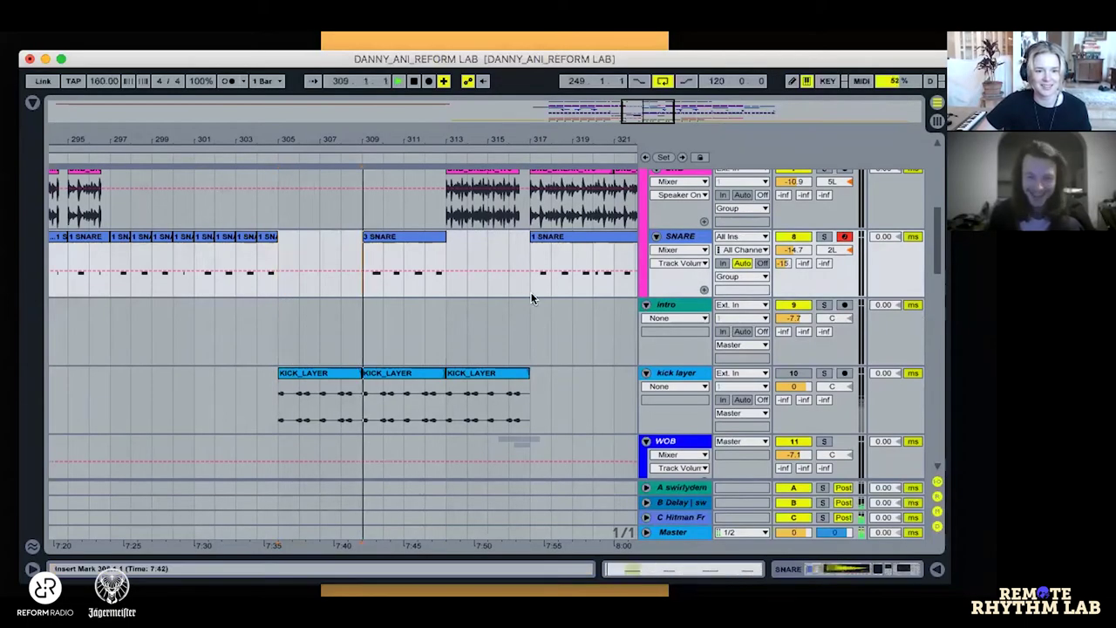
left_click(673, 236)
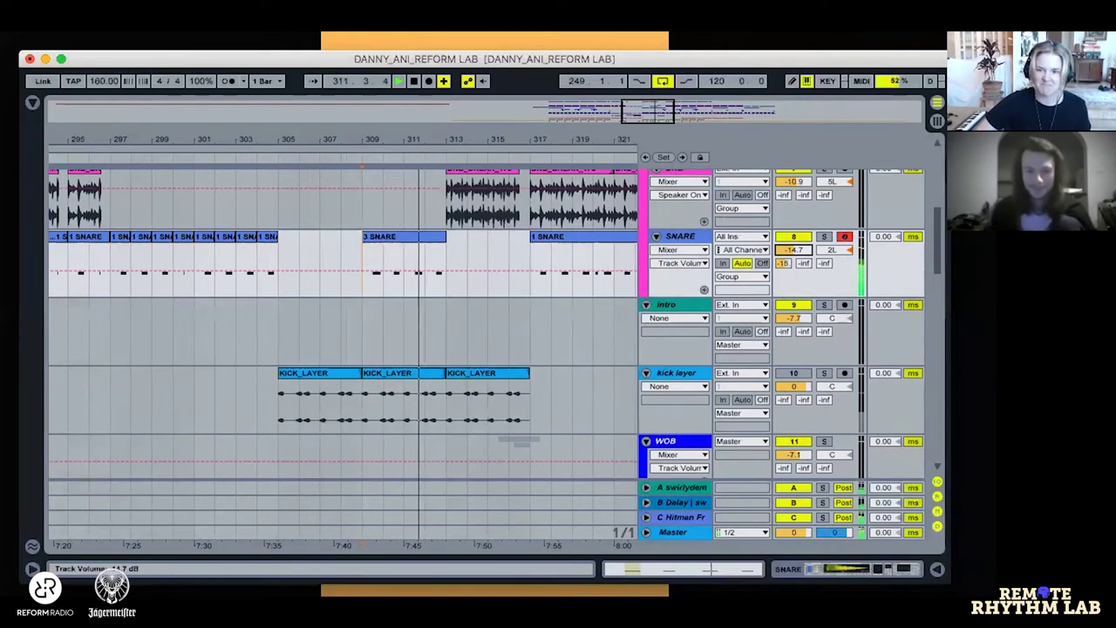
left_click_drag(784, 251, 784, 249)
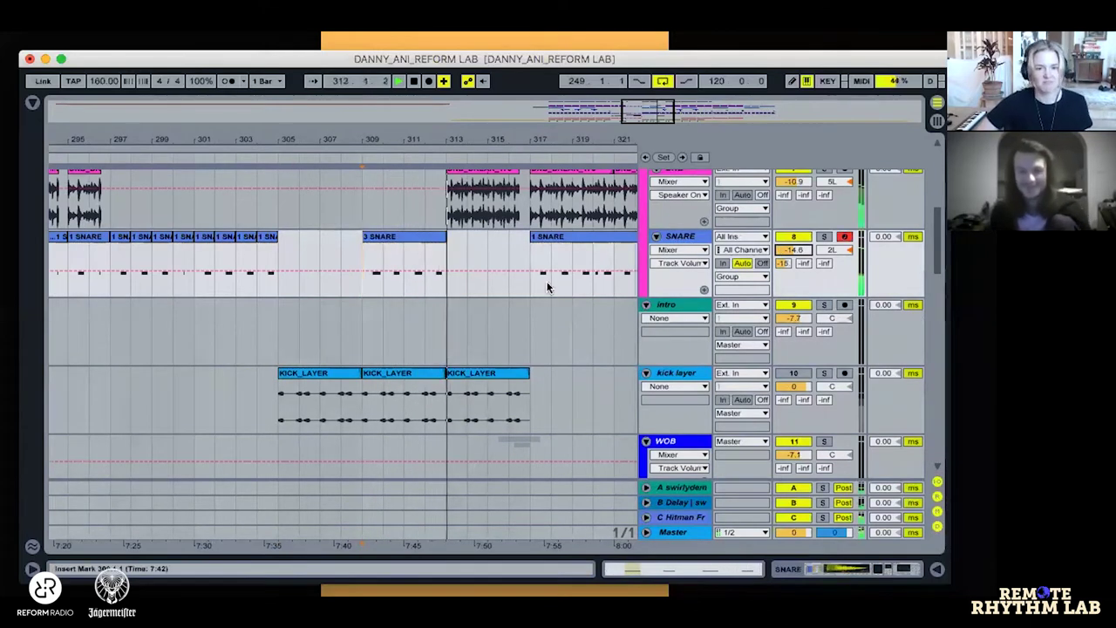
Step: Extend the DNB_BREAK_173 clip that starts at bar 313 so it ends at bar 317, and open its sample view
scroll(641, 210, "up", 2)
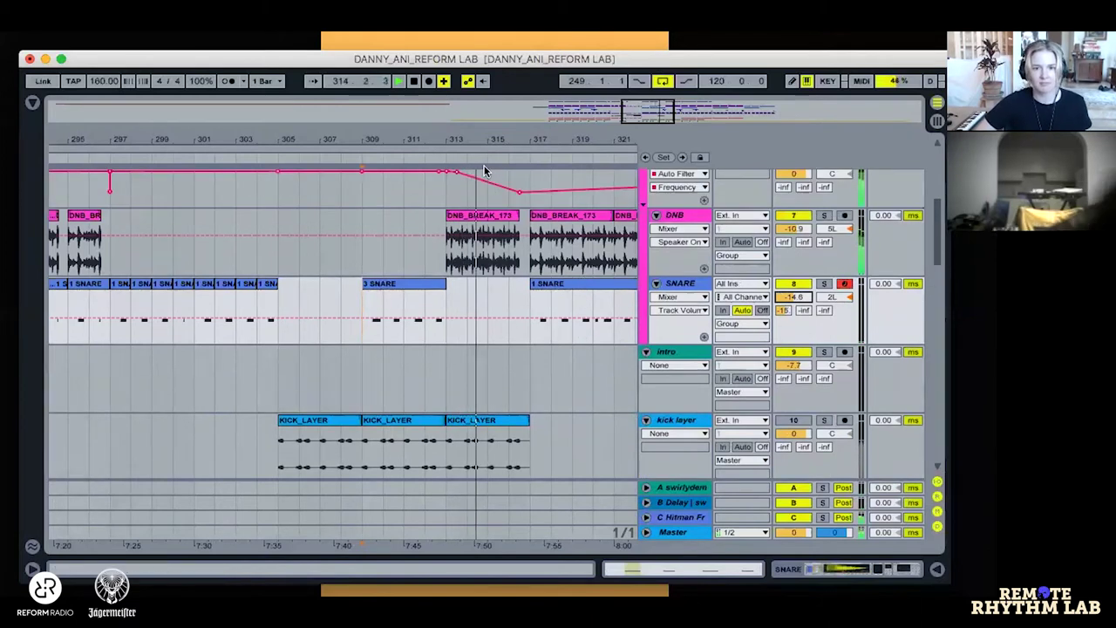
left_click_drag(457, 172, 242, 174)
left_click_drag(393, 148, 393, 160)
left_click(409, 218)
key("space")
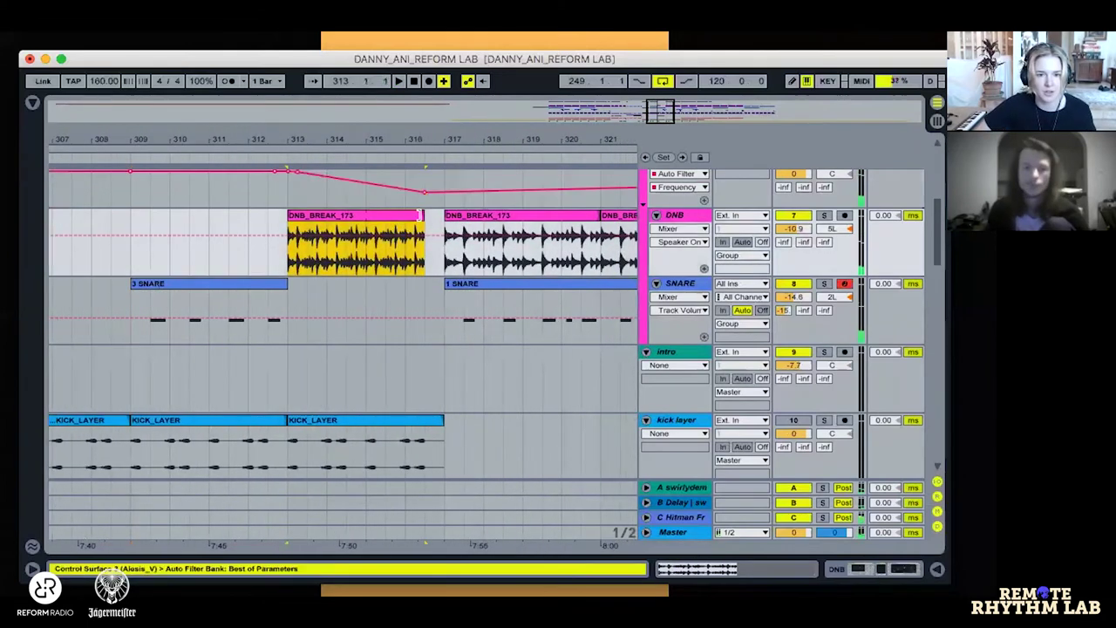
double_click(432, 218)
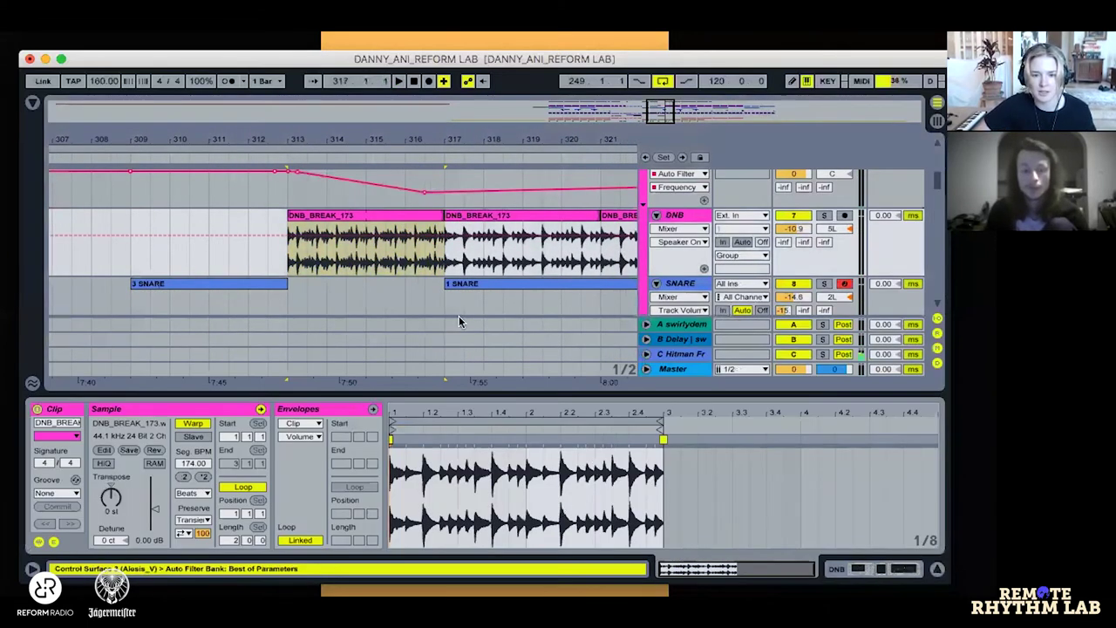
Step: Split the DNB_BREAK_173 clip at 316.3, anchor a warp marker at 2.3 in the new segment and stretch its audio to the loop end
left_click(428, 264)
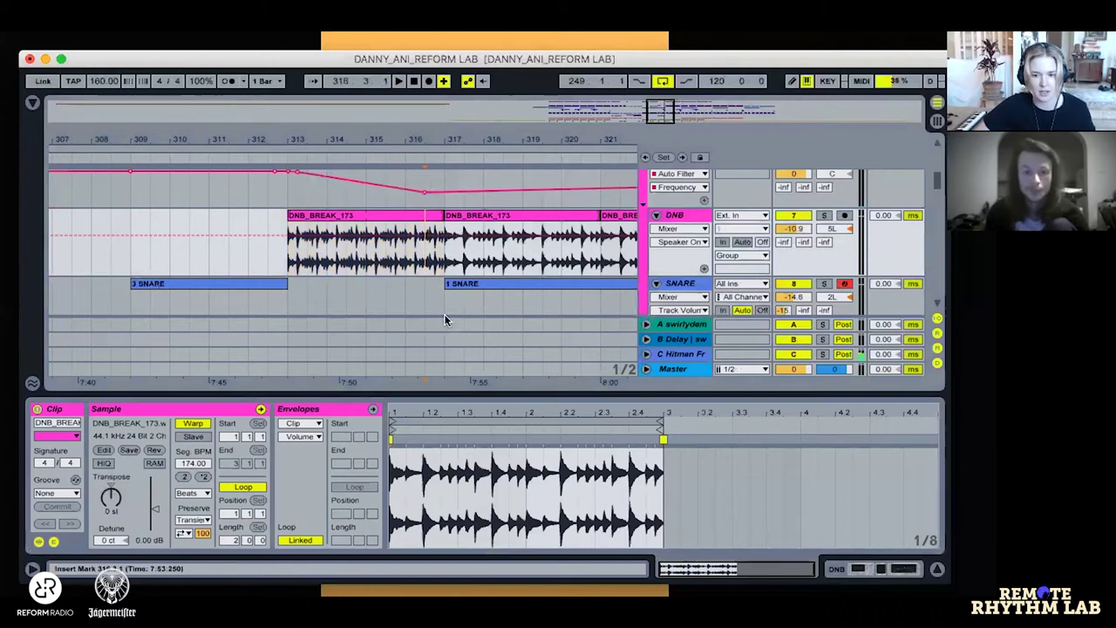
left_click(596, 440)
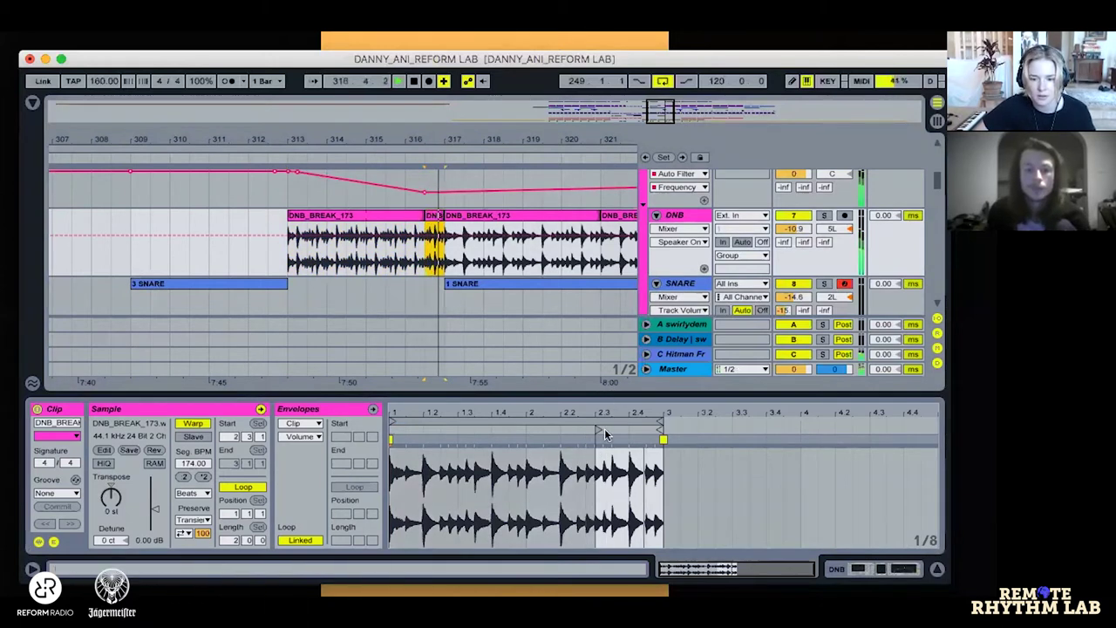
left_click(594, 444)
left_click_drag(628, 445, 671, 439)
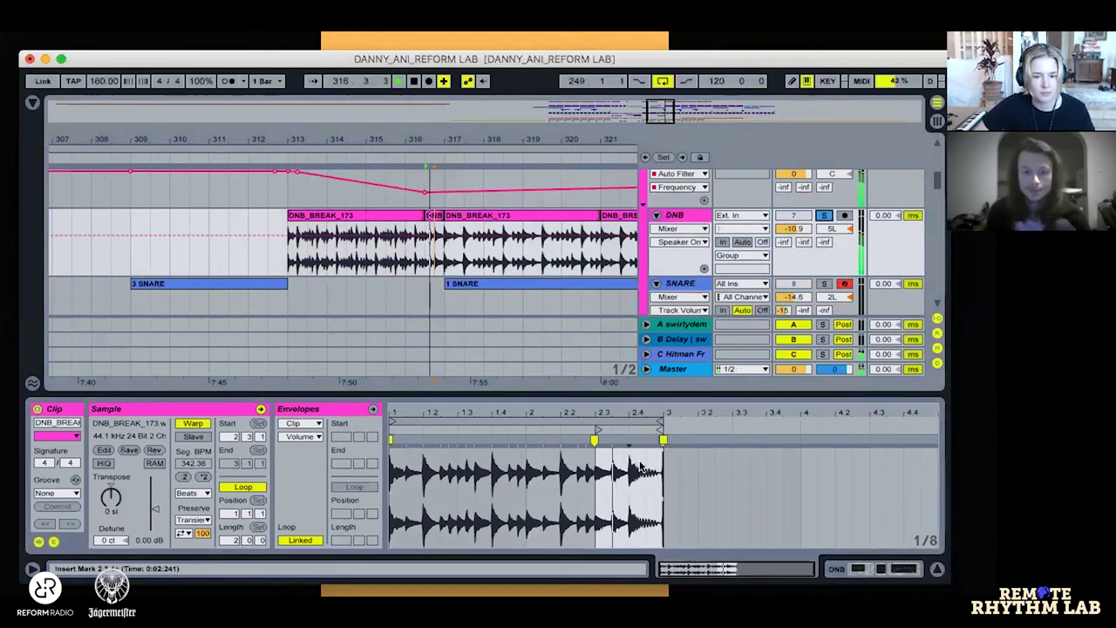
Step: Stretch the split break segment's audio further to the loop end, play it back and set its warp mode to Complex
left_click(661, 440)
left_click_drag(632, 440, 673, 441)
key("space")
left_click(188, 494)
left_click(222, 543)
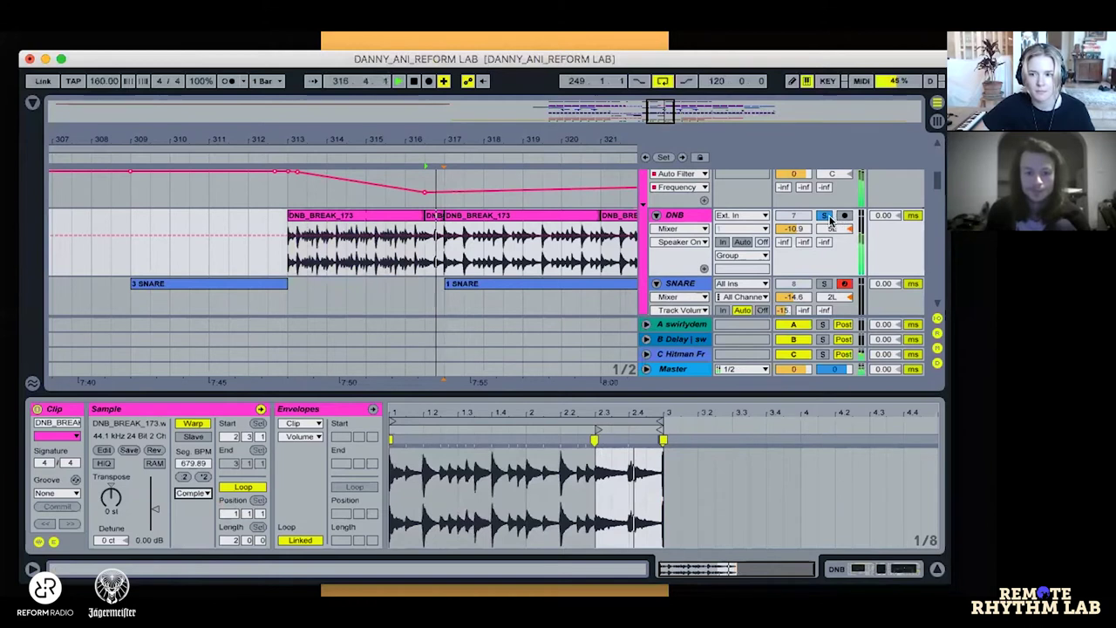
left_click(389, 262)
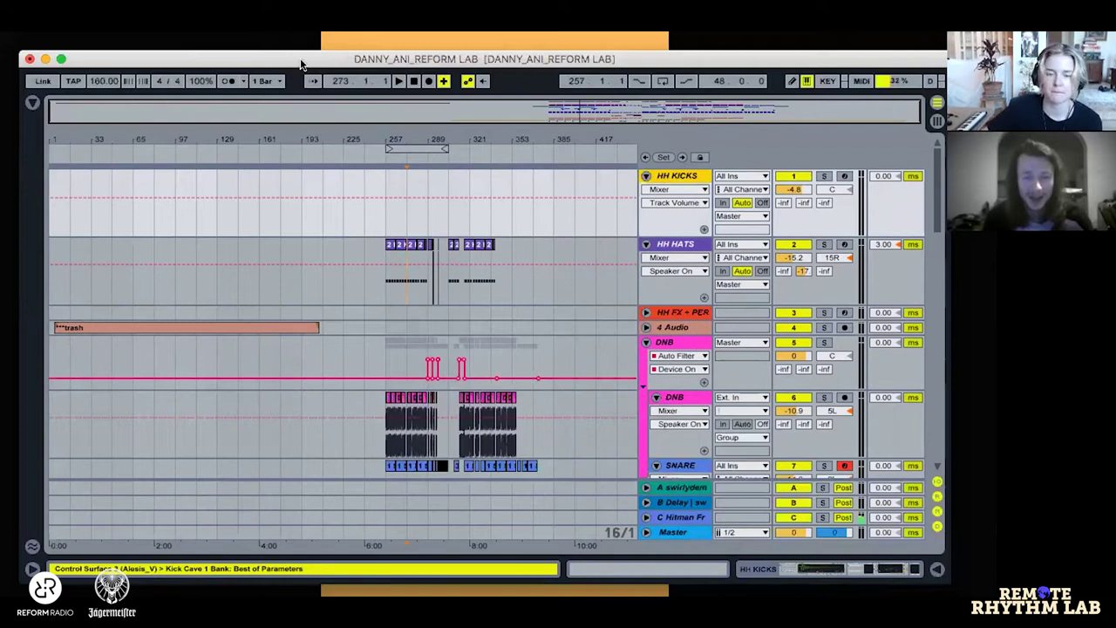
Step: Delete the HH KICKS track and show the Arpeggiator Synced Rate automation on HH HATS
key("Delete")
left_click_drag(375, 138, 224, 206)
left_click(311, 206)
left_click(659, 188)
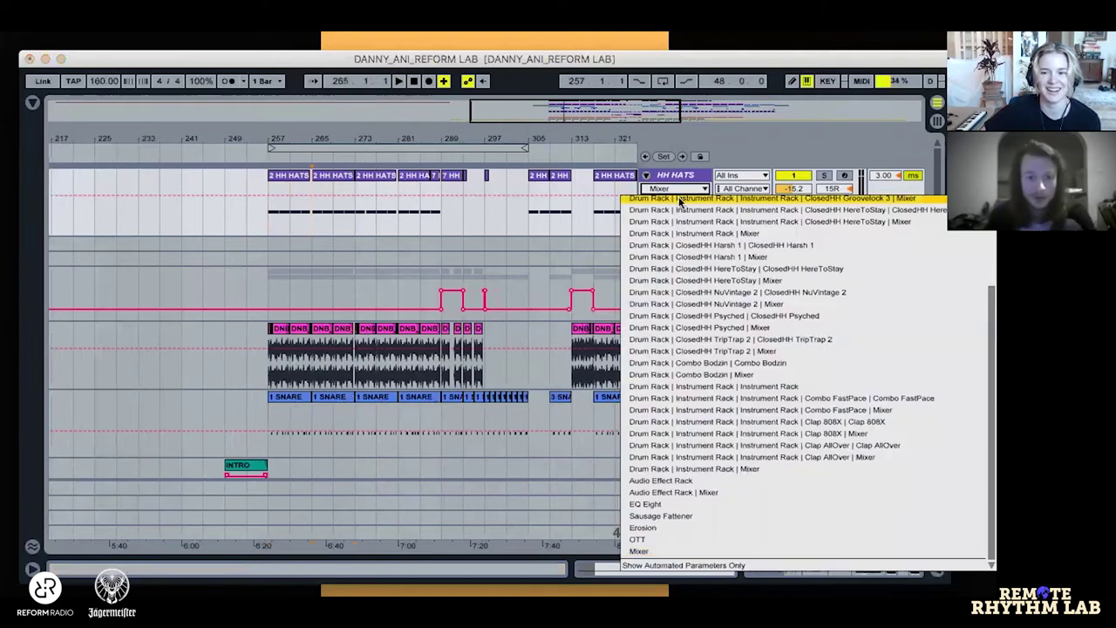
scroll(709, 300, "up", 3)
left_click(688, 212)
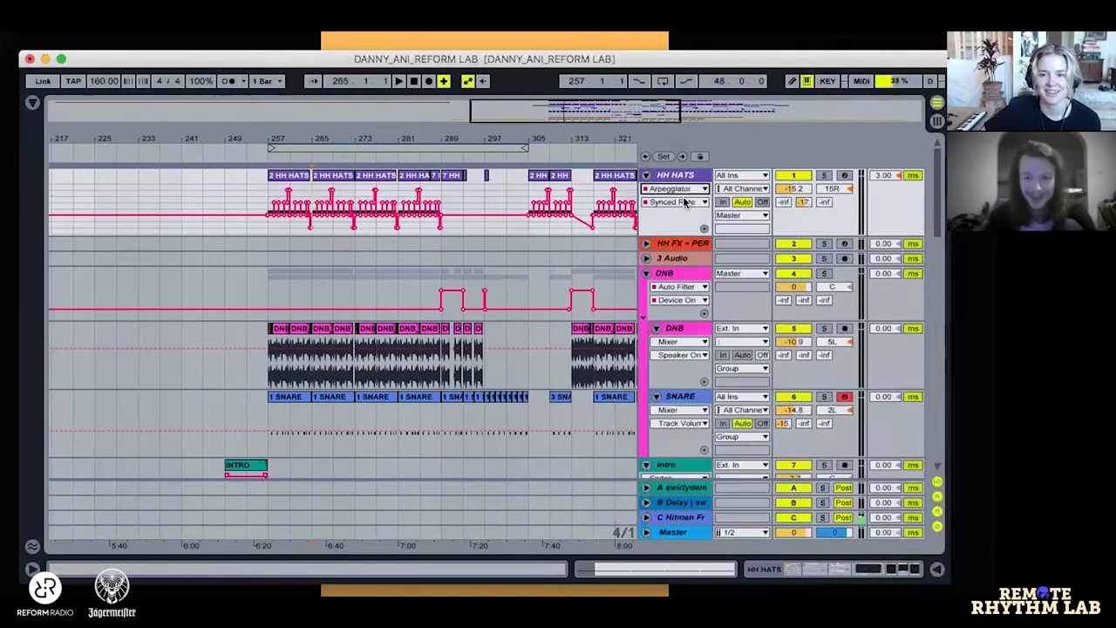
Step: Automate the NOISE track's Auto Filter Device On parameter so the filter is on only from bar 313 to bar 317
left_click_drag(485, 118, 380, 161)
left_click(389, 176)
left_click_drag(611, 116, 614, 122)
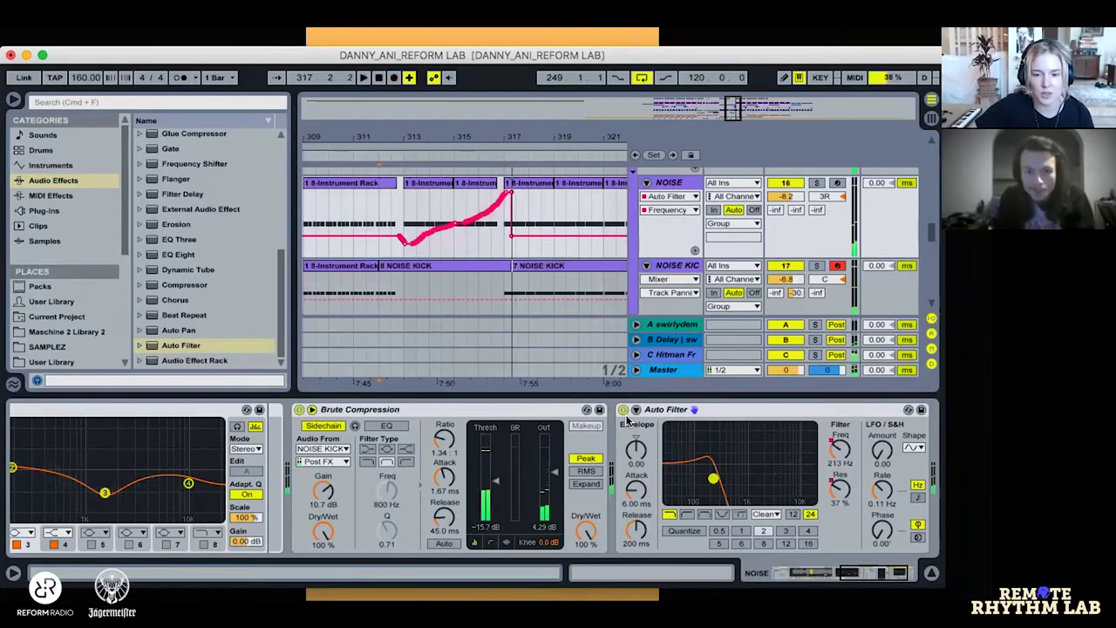
left_click(623, 410)
left_click(622, 410)
left_click(405, 207)
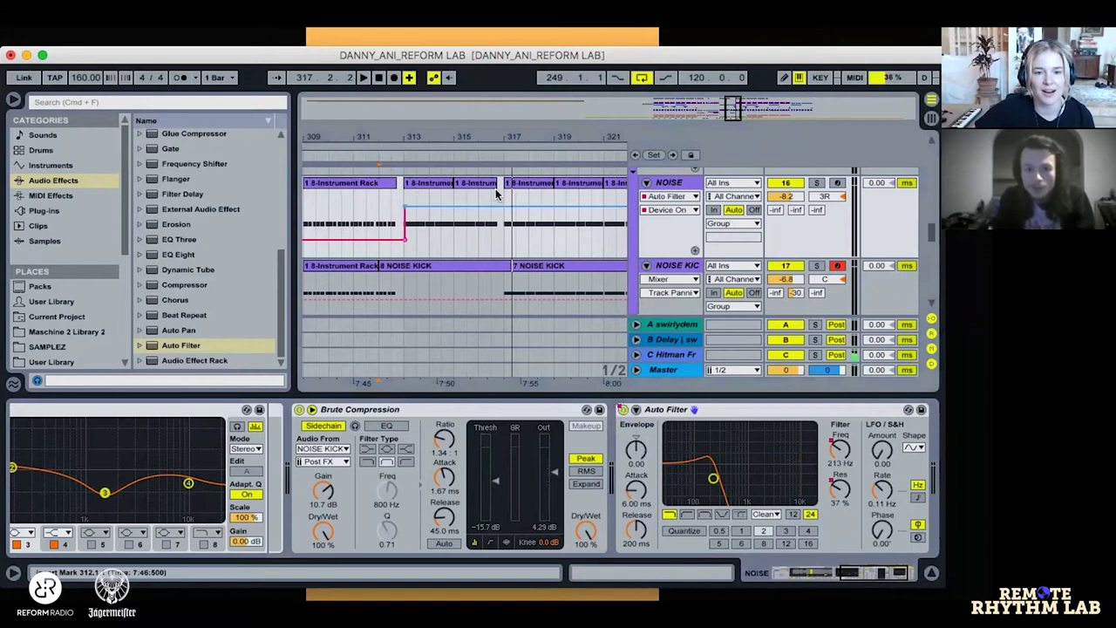
left_click_drag(514, 207, 505, 240)
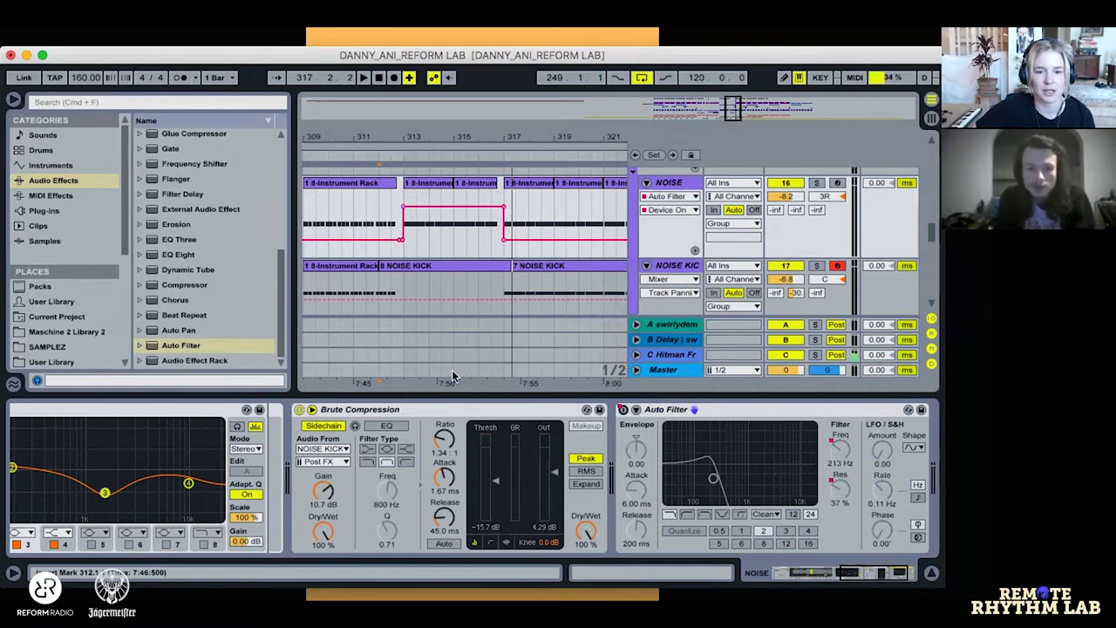
Step: Hide the device view and play the arrangement from bar 309 to hear the NOISE filter automation
left_click_drag(480, 392, 480, 562)
key("space")
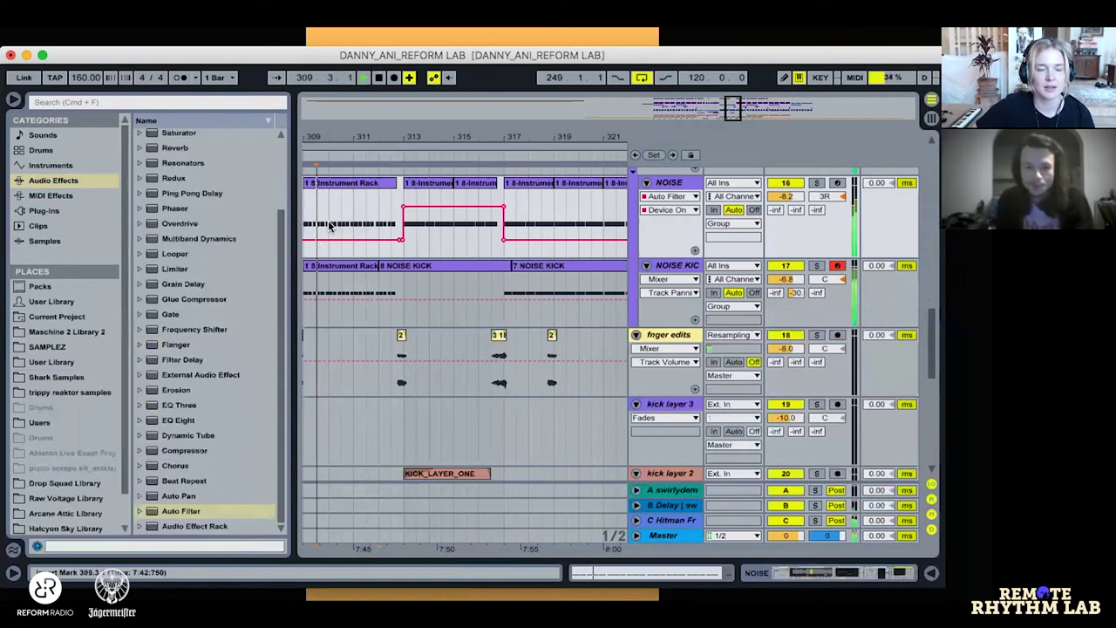
left_click_drag(731, 105, 732, 96)
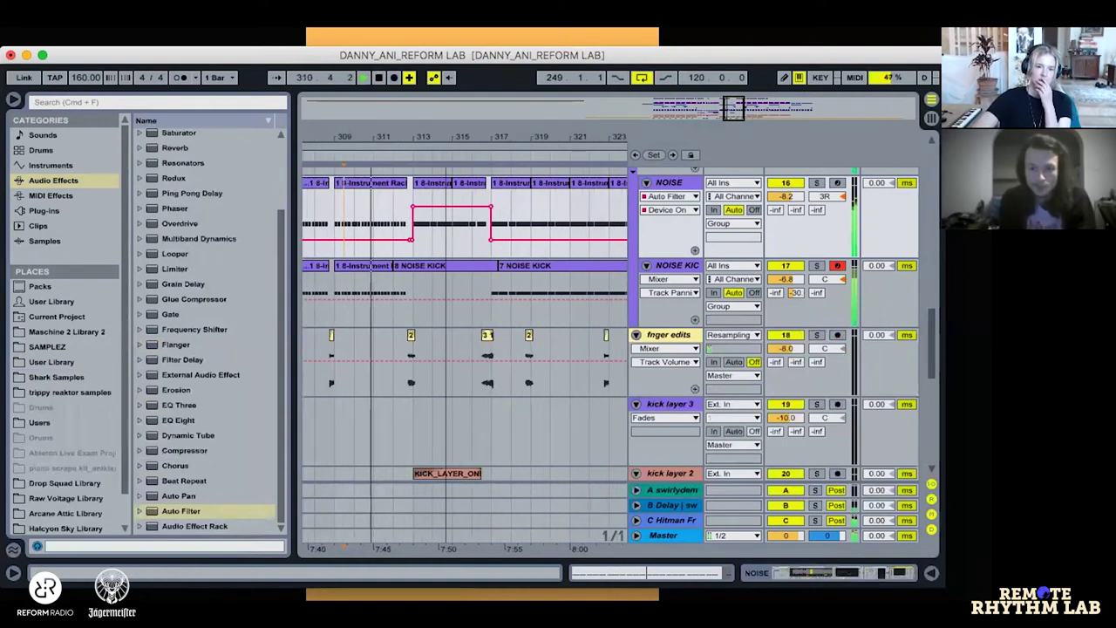
key("minus")
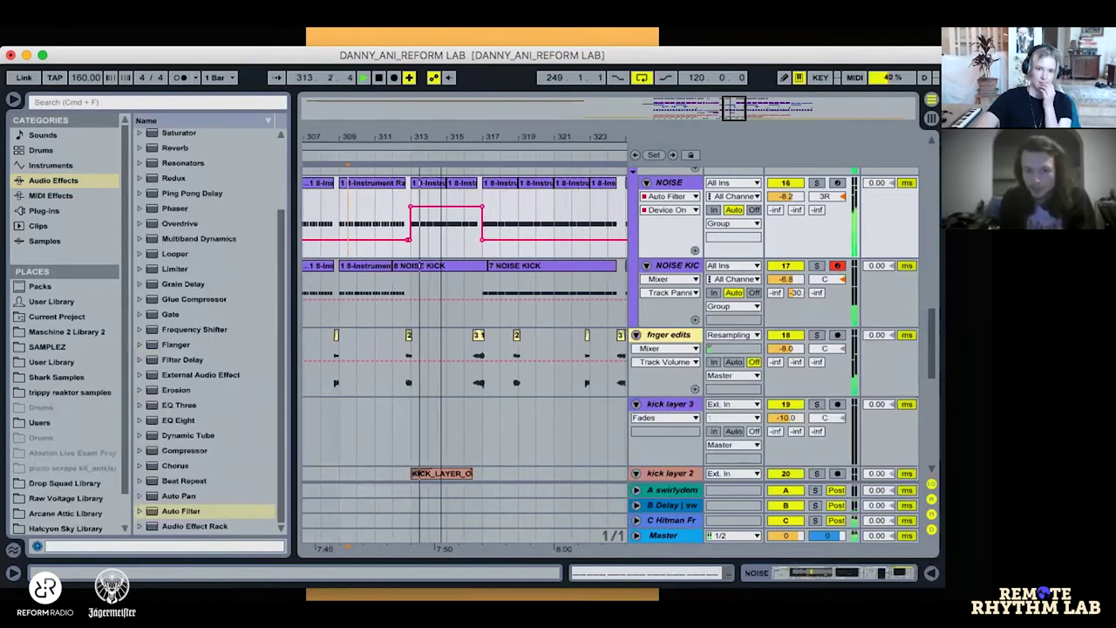
Step: Reopen the NOISE track's devices, show its Auto Filter Frequency automation, stop playback and enable Draw Mode
double_click(673, 181)
left_click(670, 209)
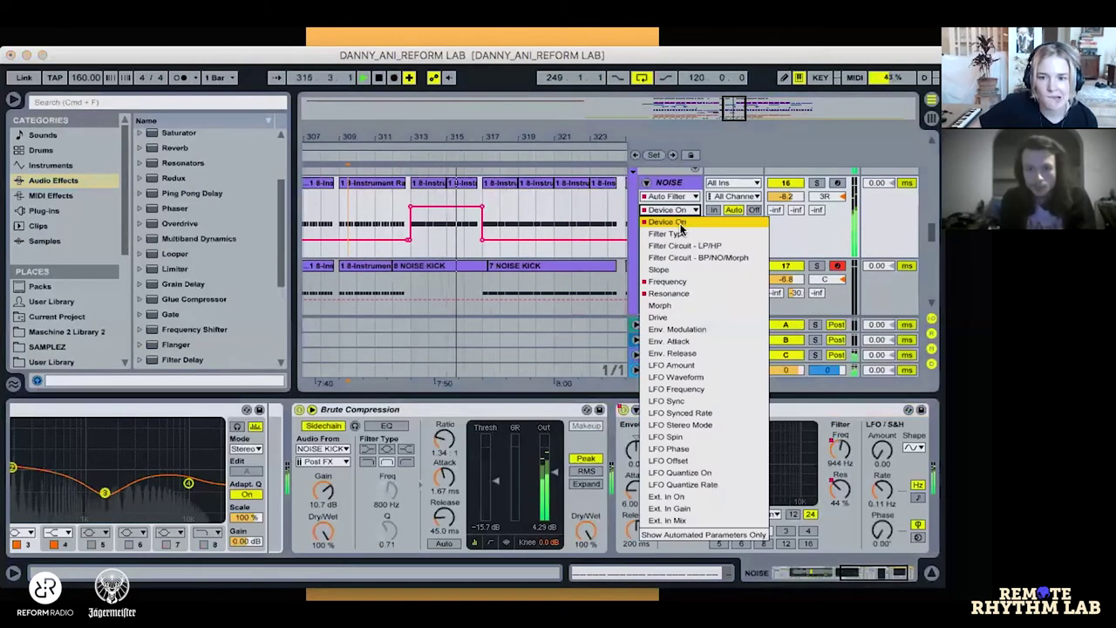
left_click(688, 281)
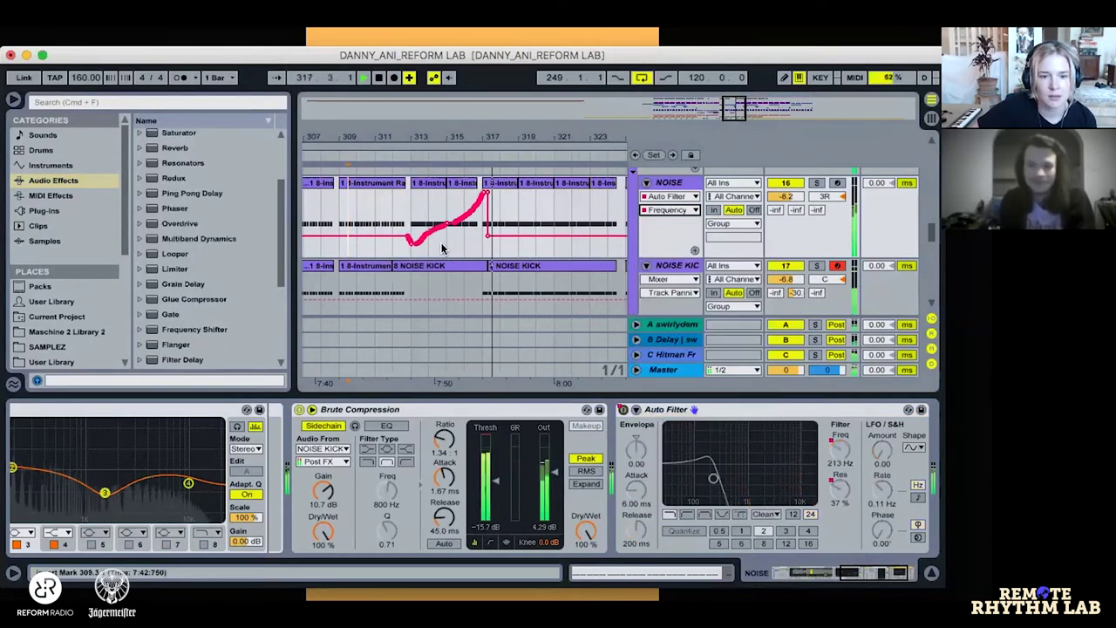
key("space")
key("b")
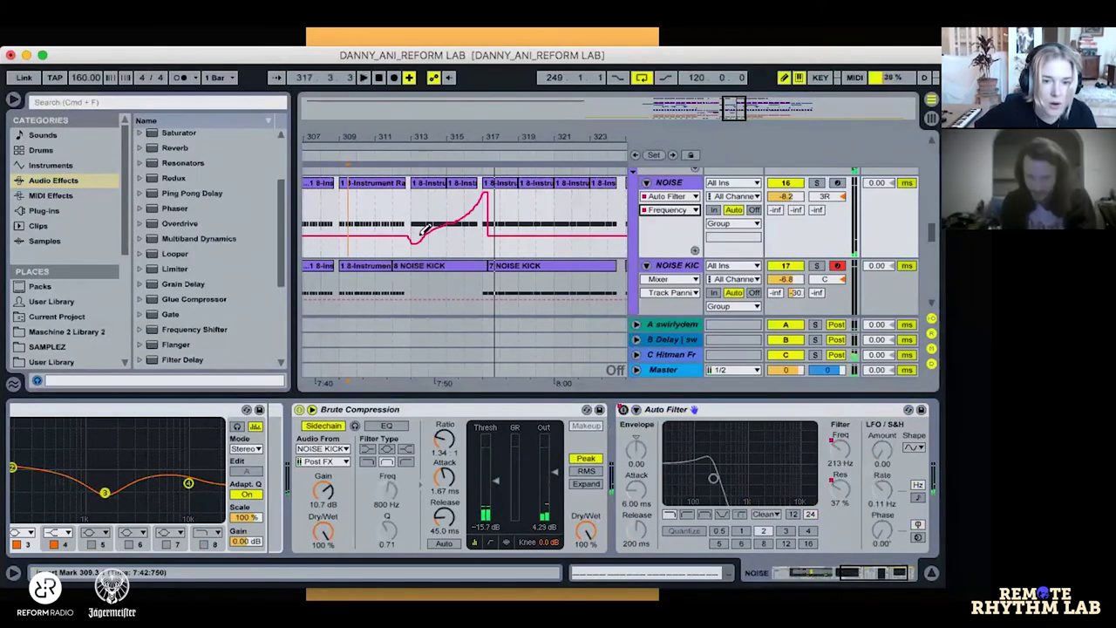